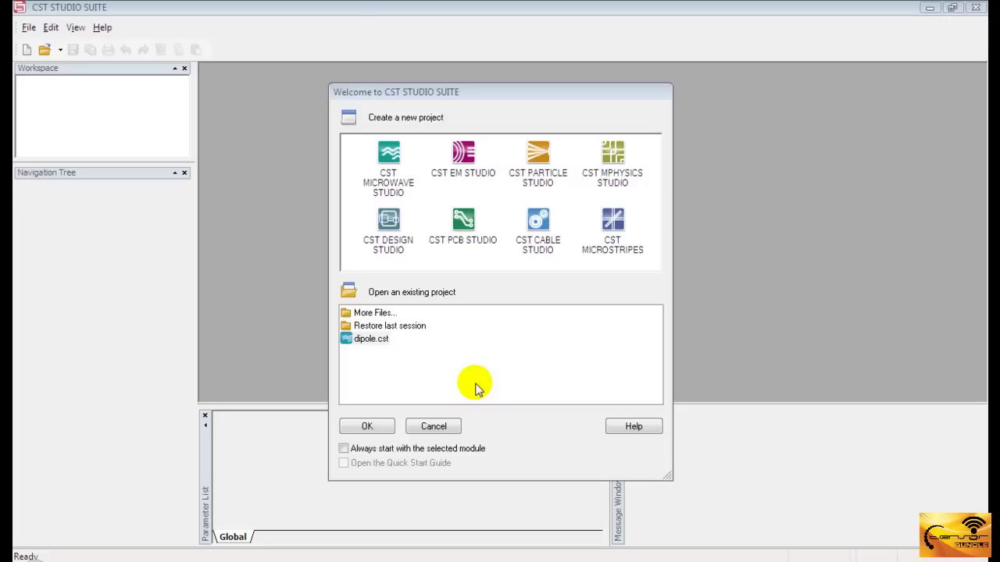
# Create a new CST Microwave Studio project from the Antenna (Wire) template.
pyautogui.click(389, 153)
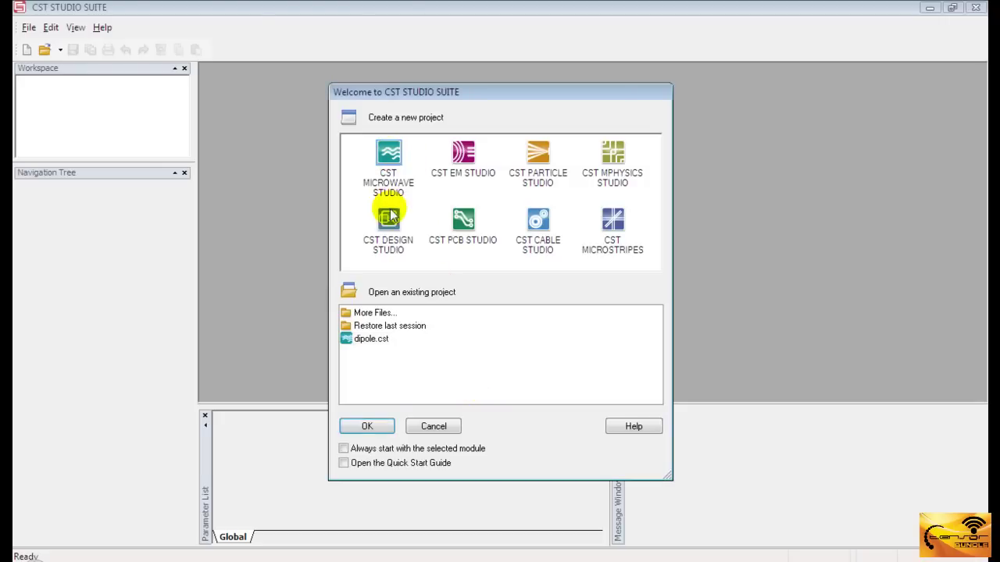
pyautogui.click(368, 425)
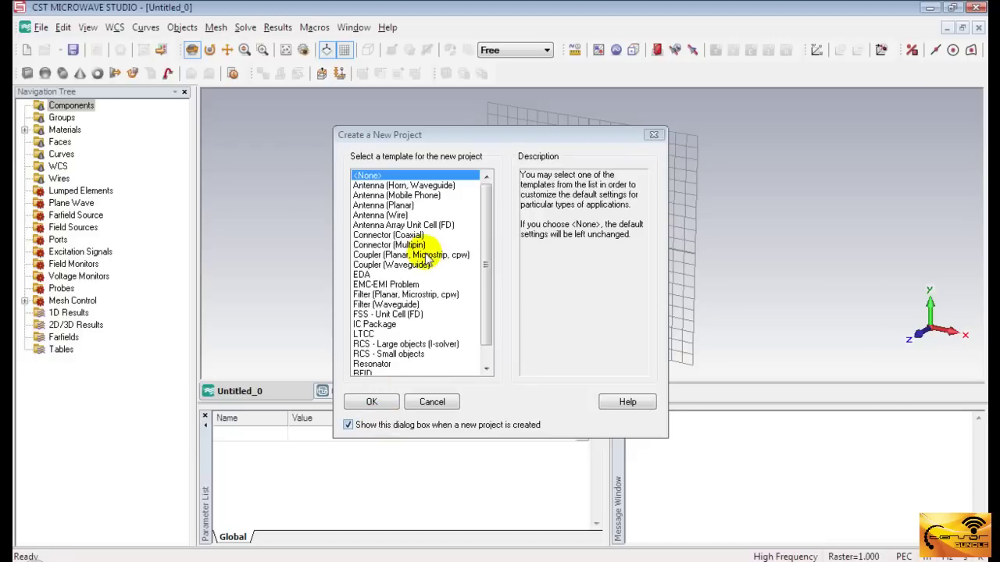
pyautogui.click(391, 215)
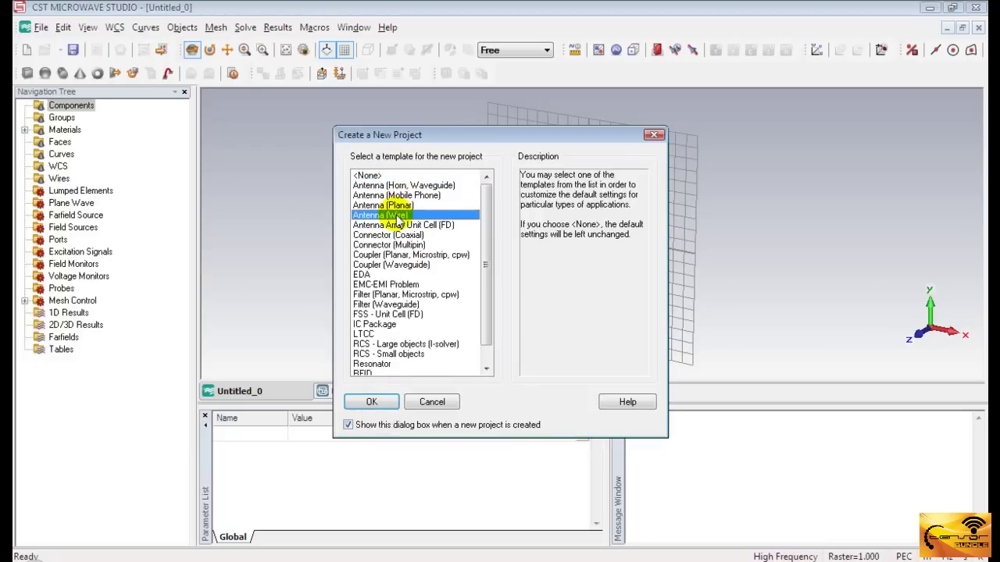
pyautogui.click(372, 402)
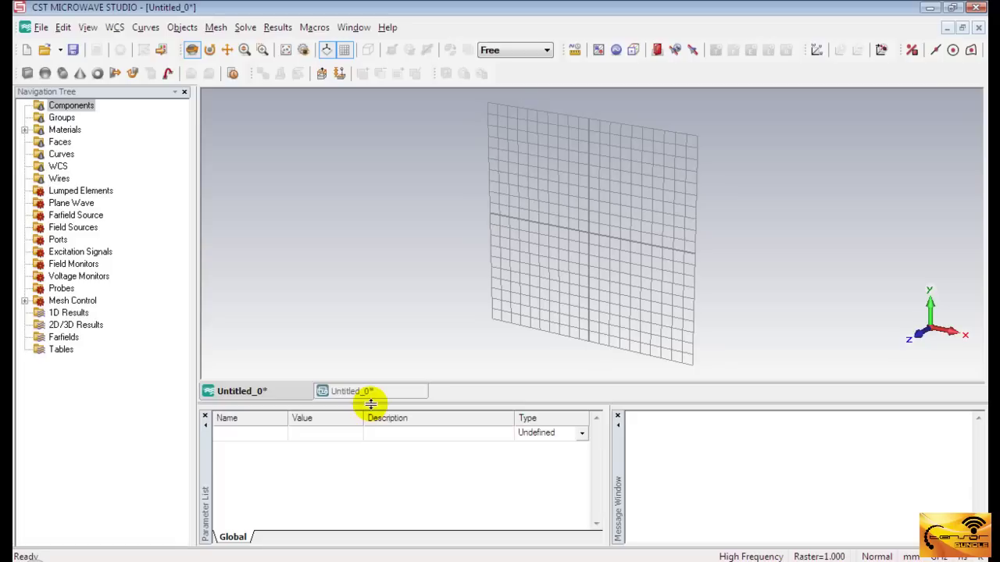
# Add parameters f = 2 and Wv = 147.78 to the parameter list.
pyautogui.click(284, 438)
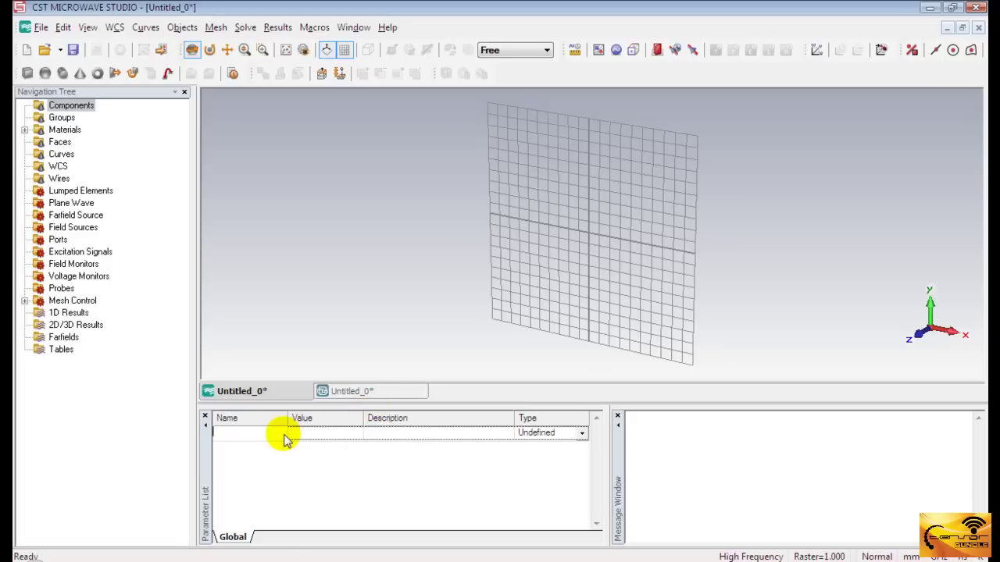
pyautogui.write('f')
pyautogui.click(314, 438)
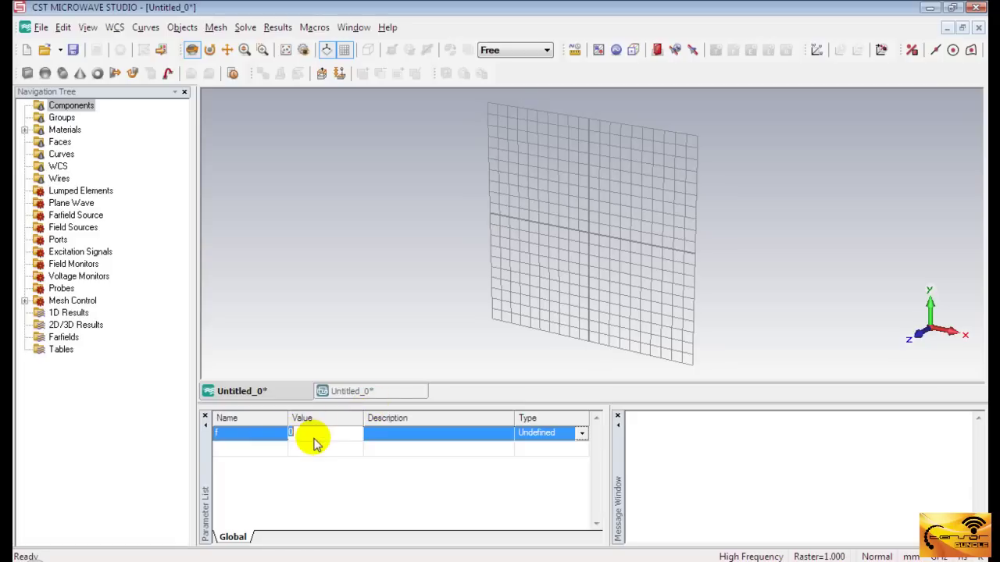
pyautogui.write('2')
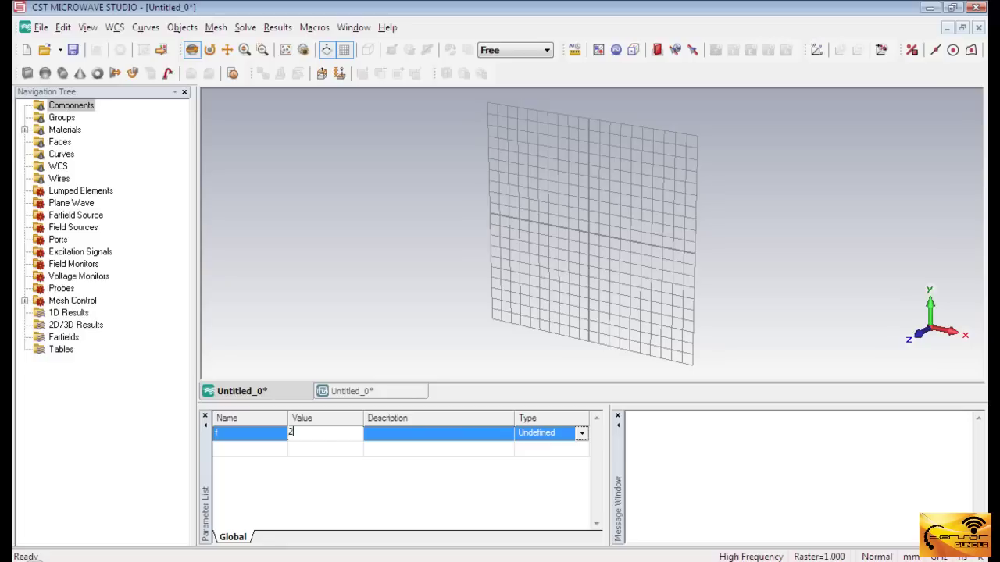
pyautogui.click(274, 449)
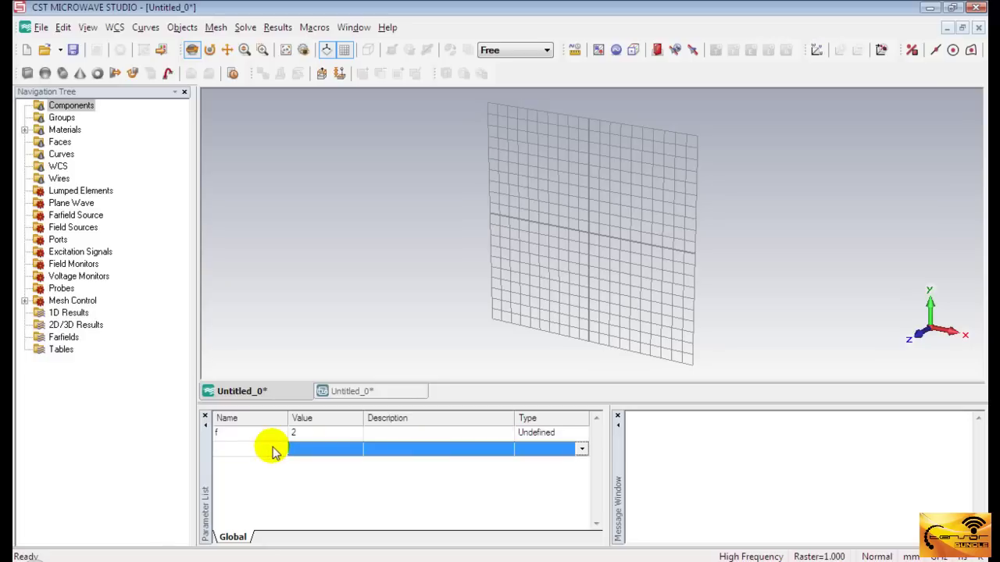
pyautogui.write('Wv')
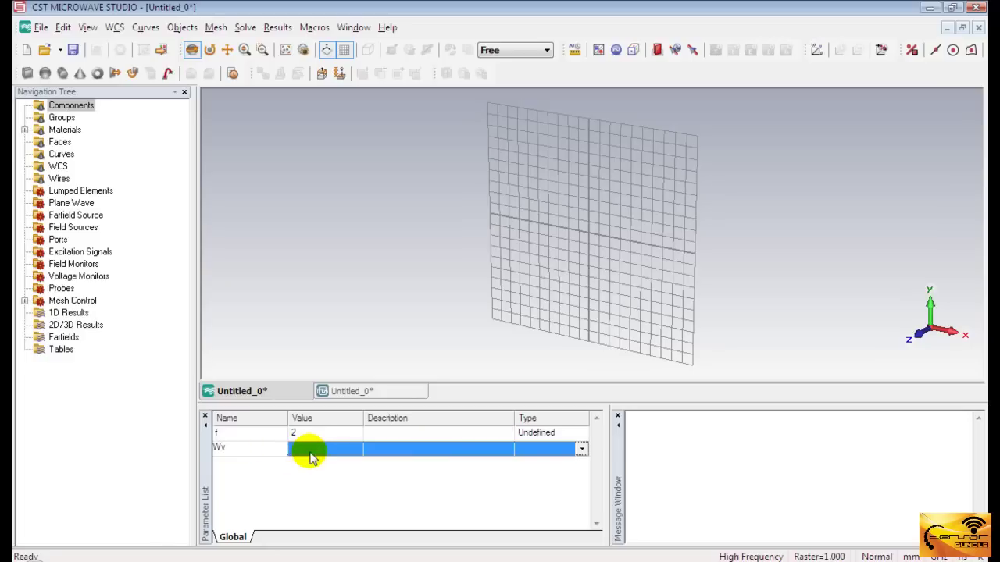
pyautogui.click(310, 457)
pyautogui.write('1')
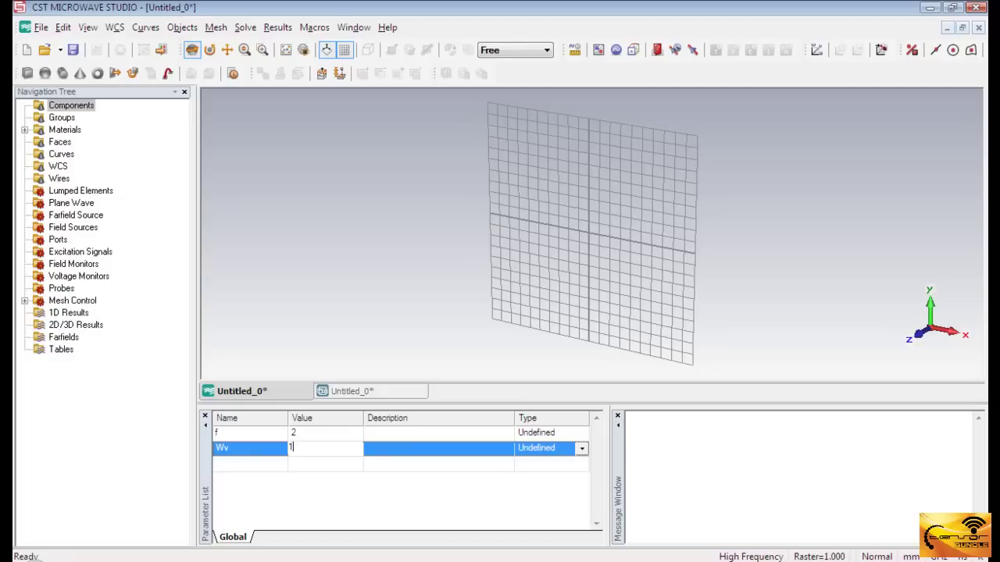
pyautogui.write('47.78')
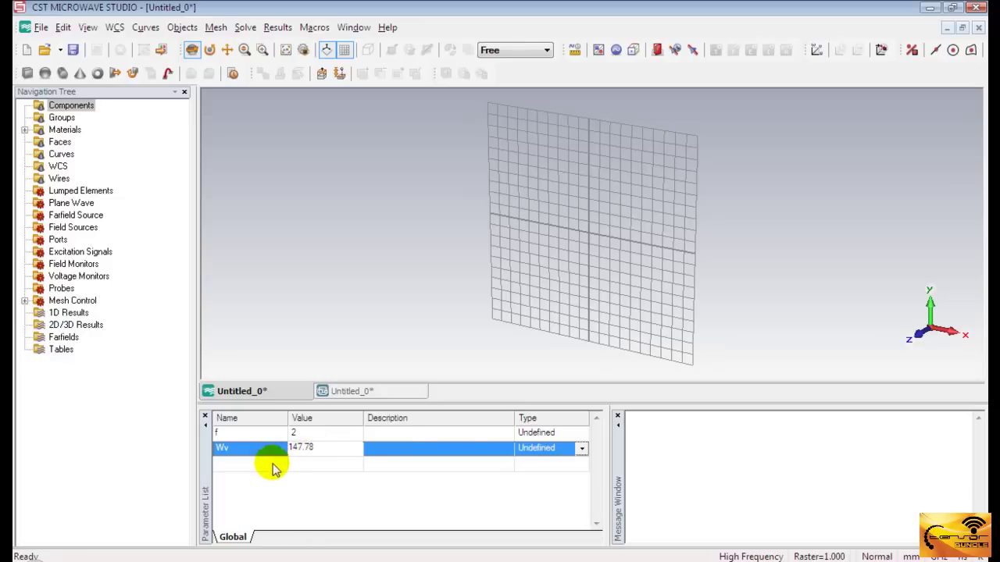
# Add parameters L = 70.44, R = 0.14778 and g = 0.3522.
pyautogui.click(274, 465)
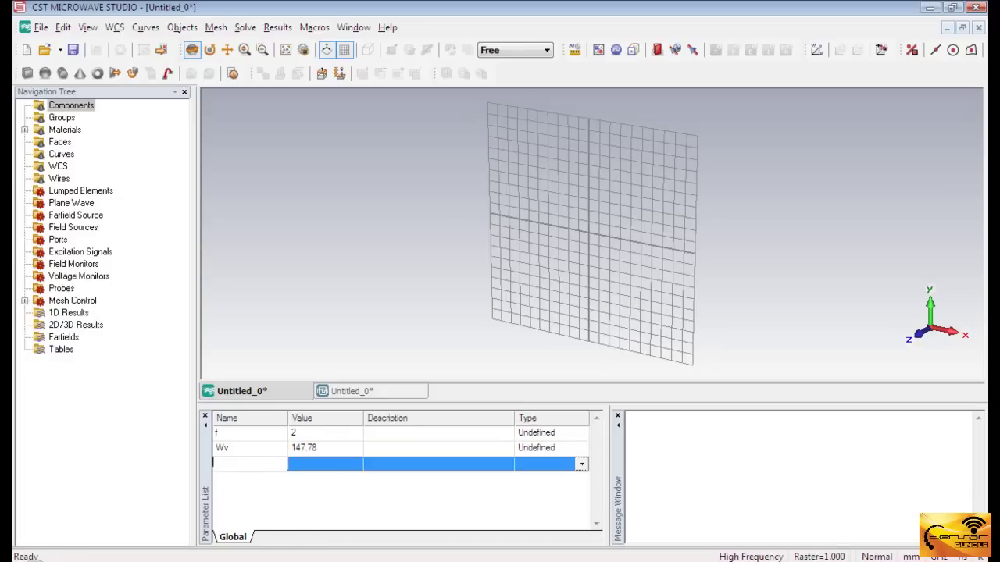
pyautogui.write('L')
pyautogui.click(293, 465)
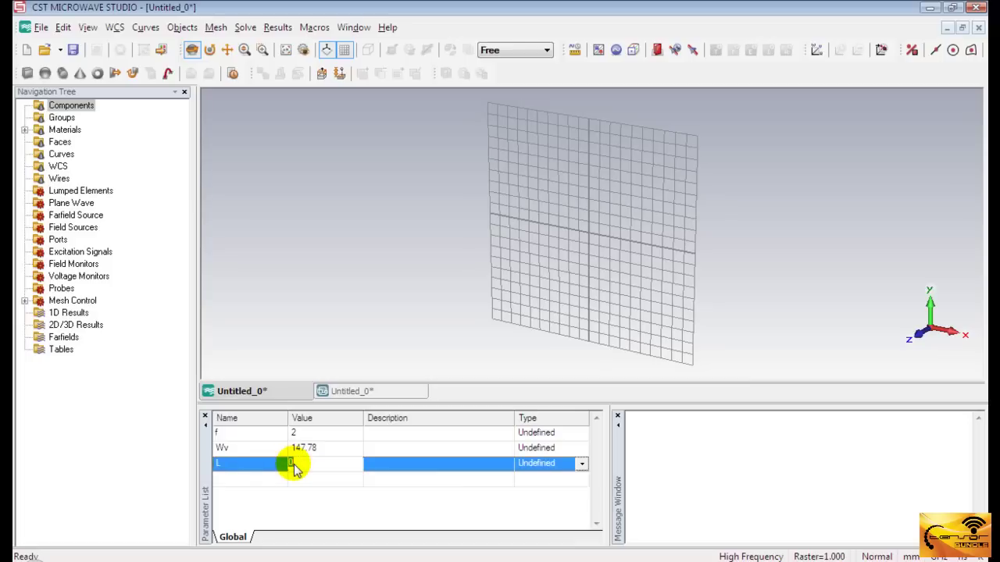
pyautogui.write('70.44')
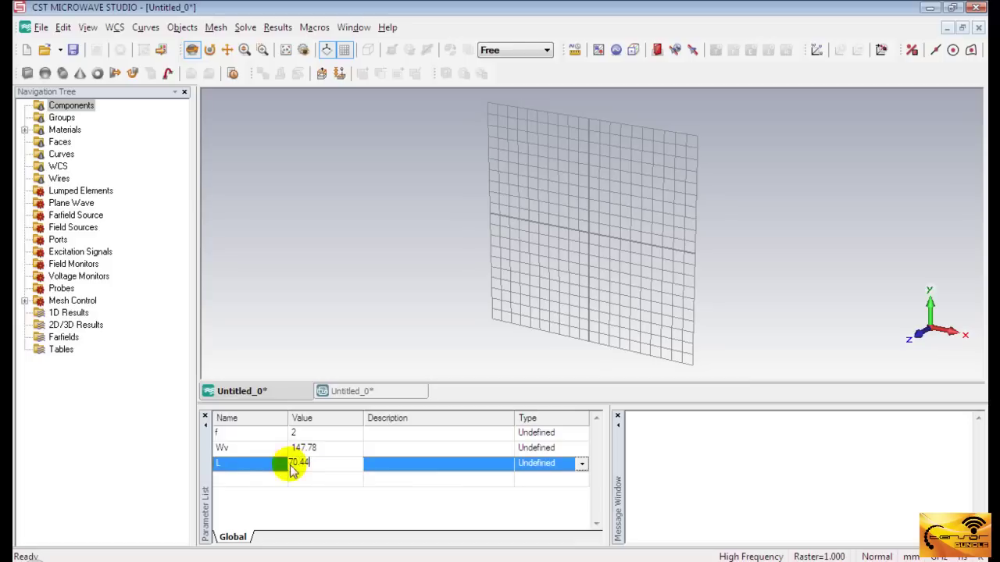
pyautogui.click(255, 480)
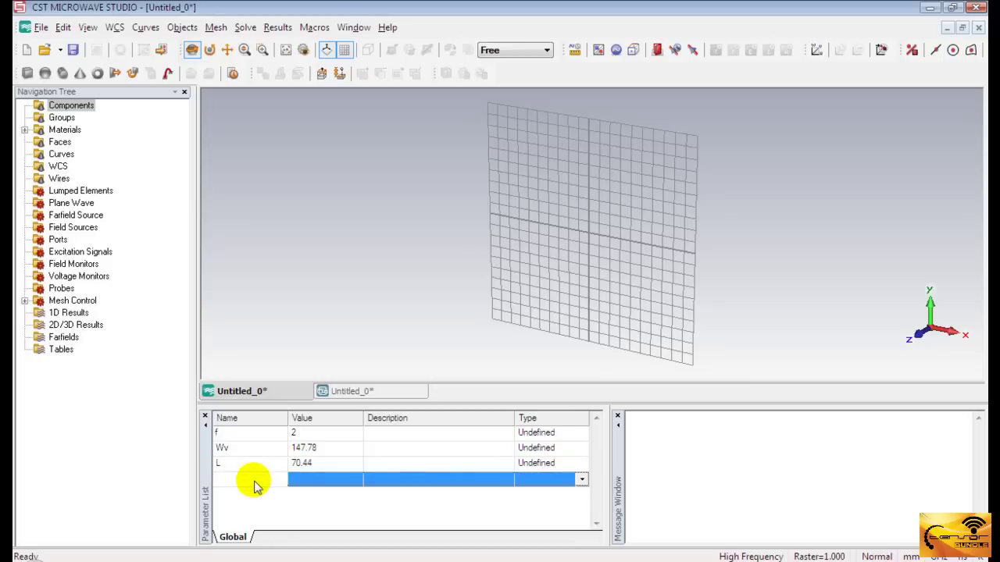
pyautogui.write('R')
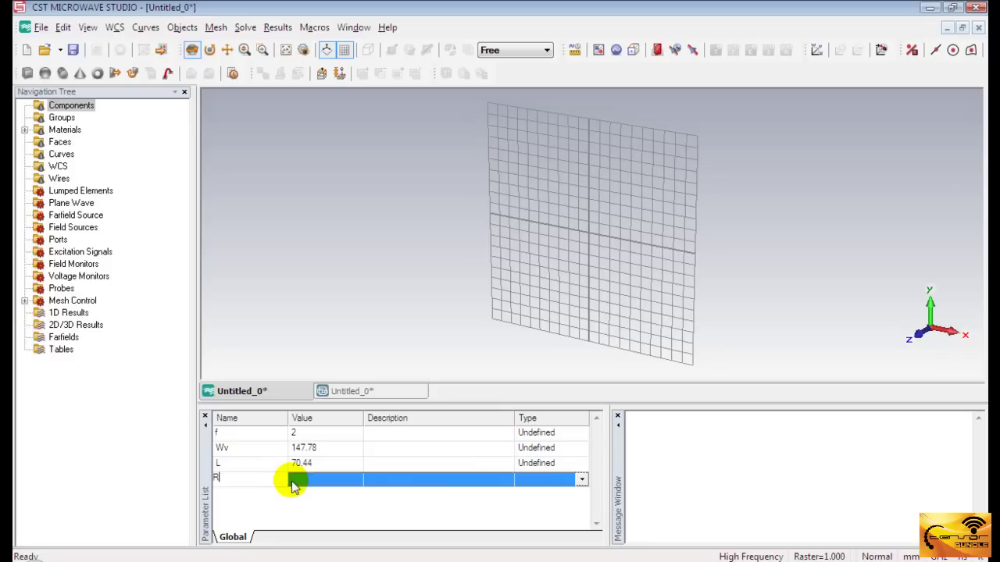
pyautogui.click(296, 484)
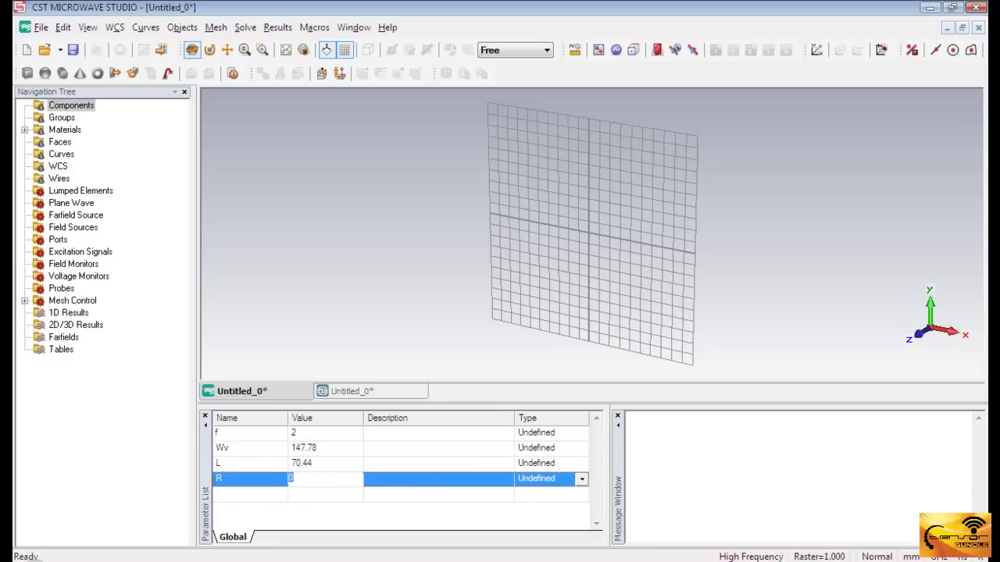
pyautogui.write('0.14778')
pyautogui.click(229, 501)
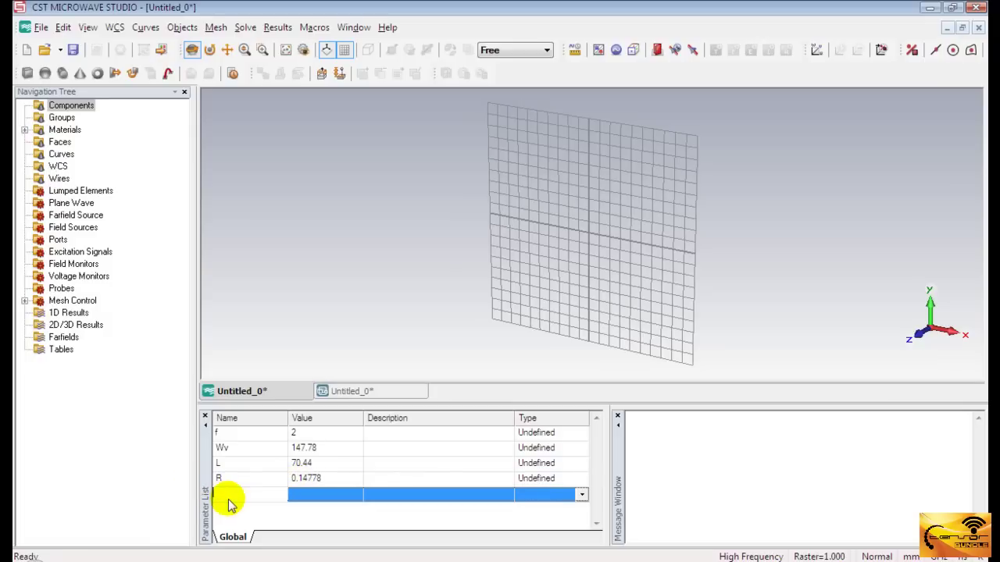
pyautogui.write('g')
pyautogui.click(305, 500)
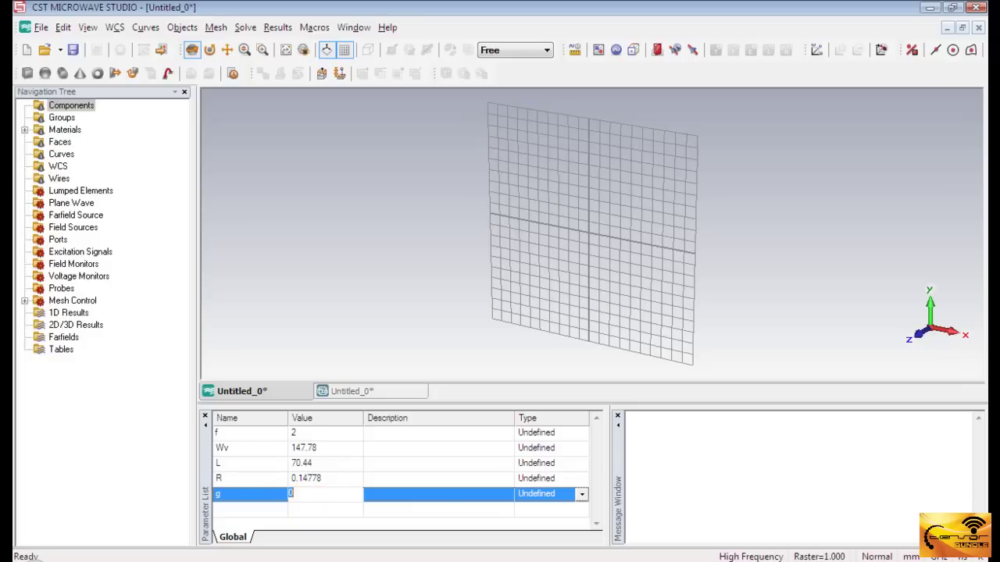
pyautogui.write('0.3522')
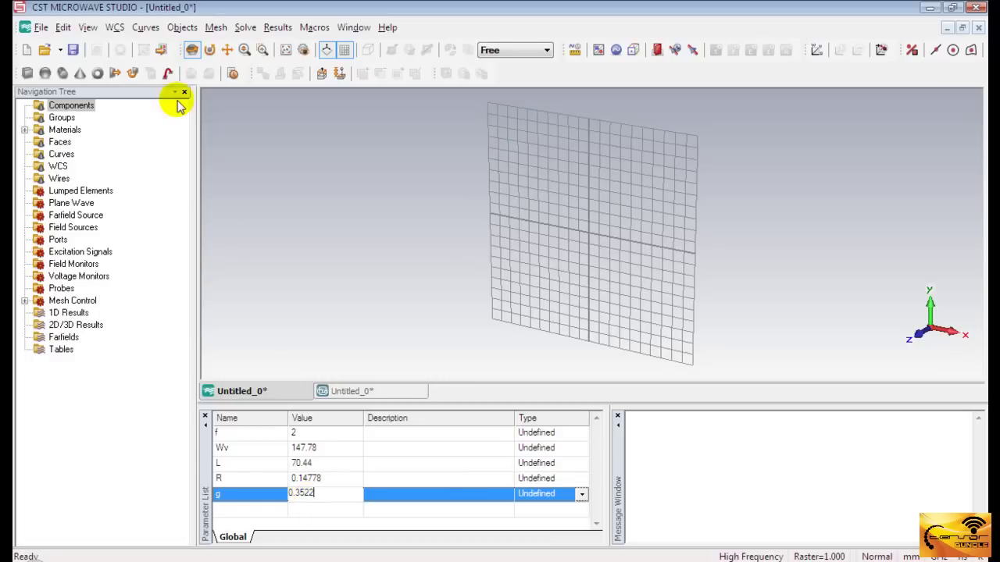
pyautogui.click(180, 28)
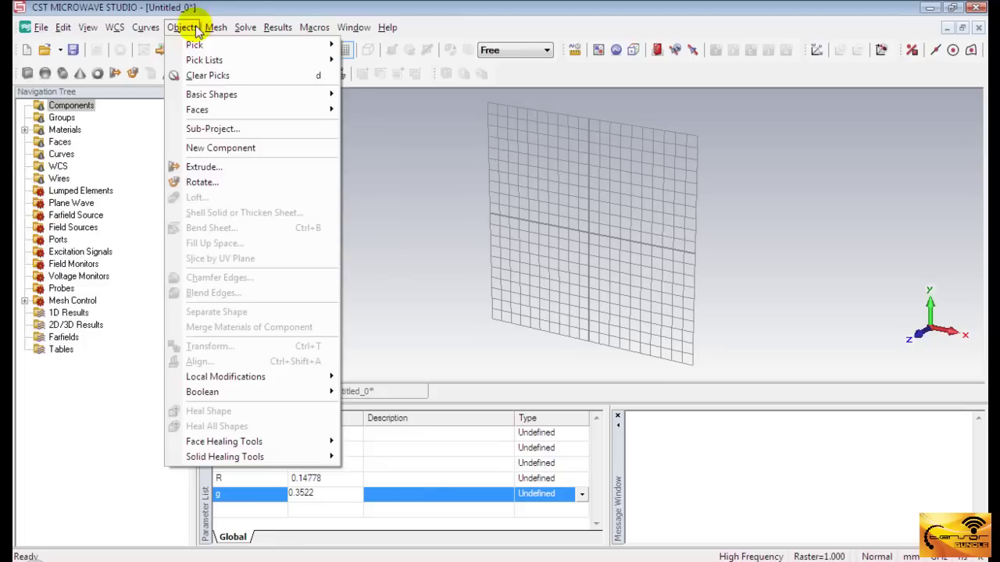
pyautogui.click(246, 28)
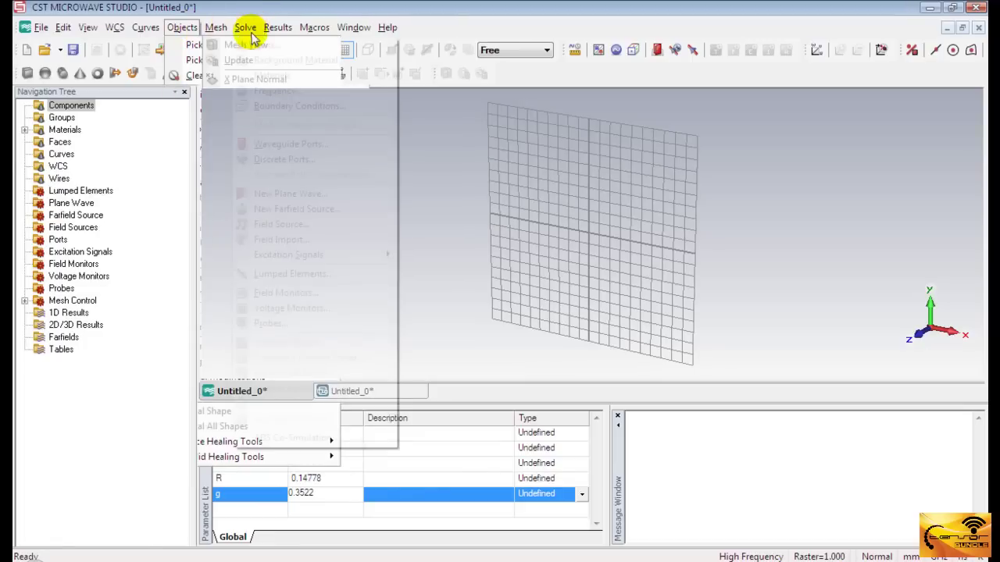
pyautogui.click(258, 45)
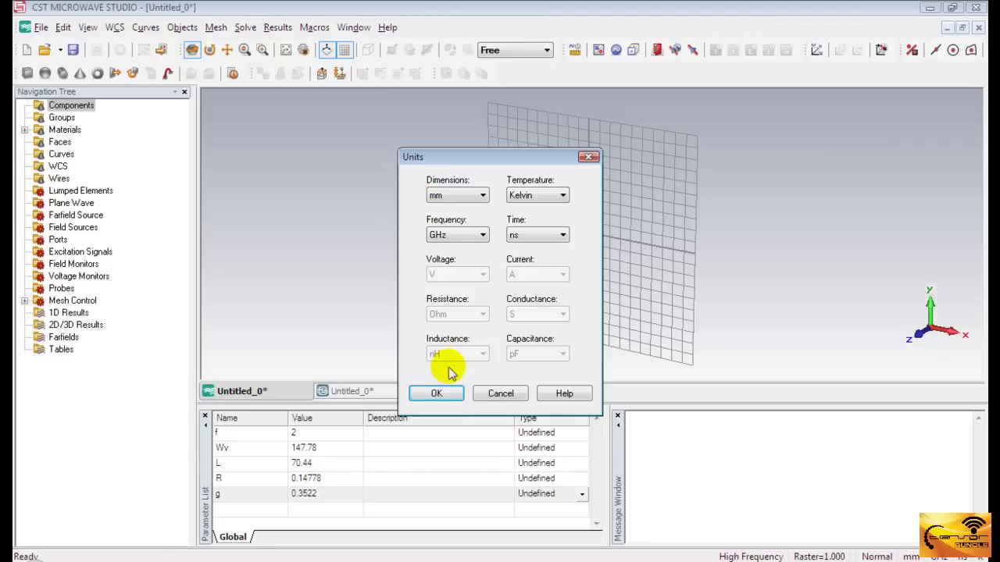
pyautogui.click(437, 394)
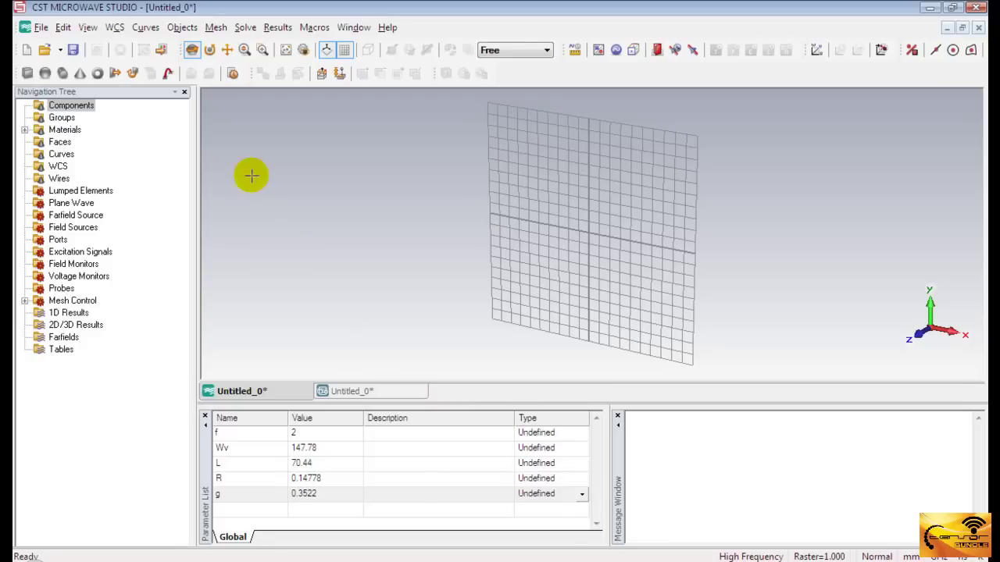
# Activate the local WCS and define Cylinder1 with outer radius R and Wmax L/2.
pyautogui.click(113, 27)
pyautogui.click(114, 43)
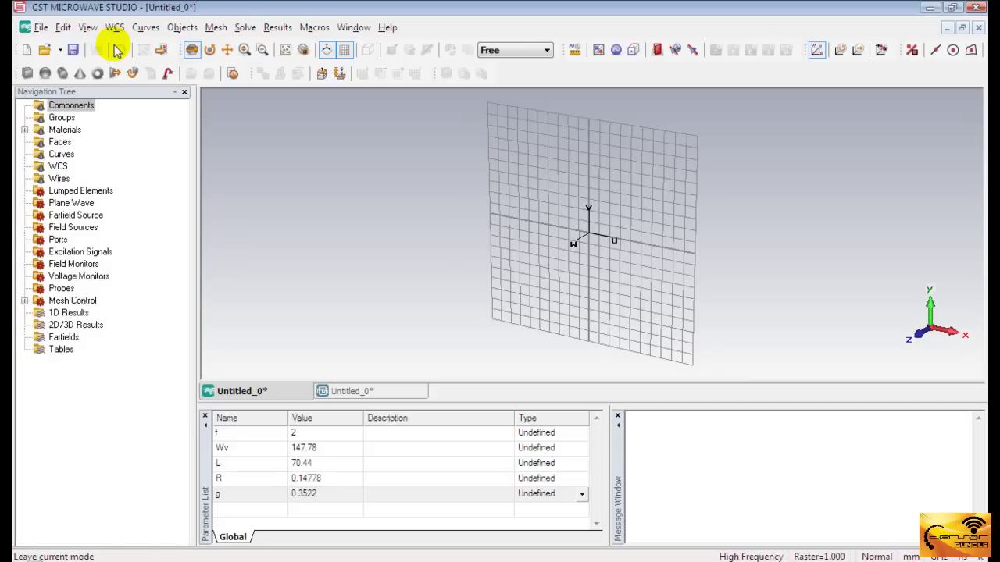
pyautogui.click(63, 74)
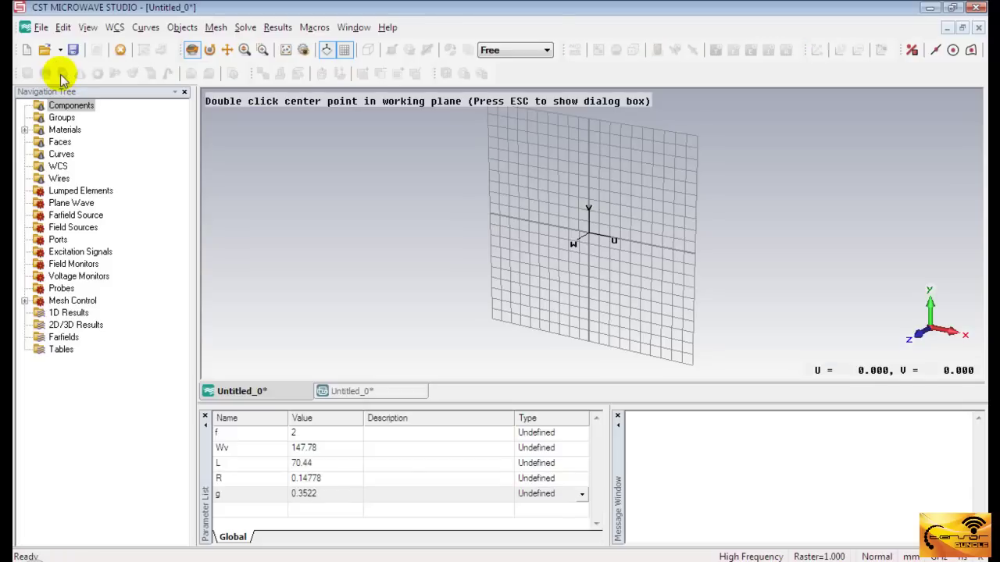
pyautogui.press('Escape')
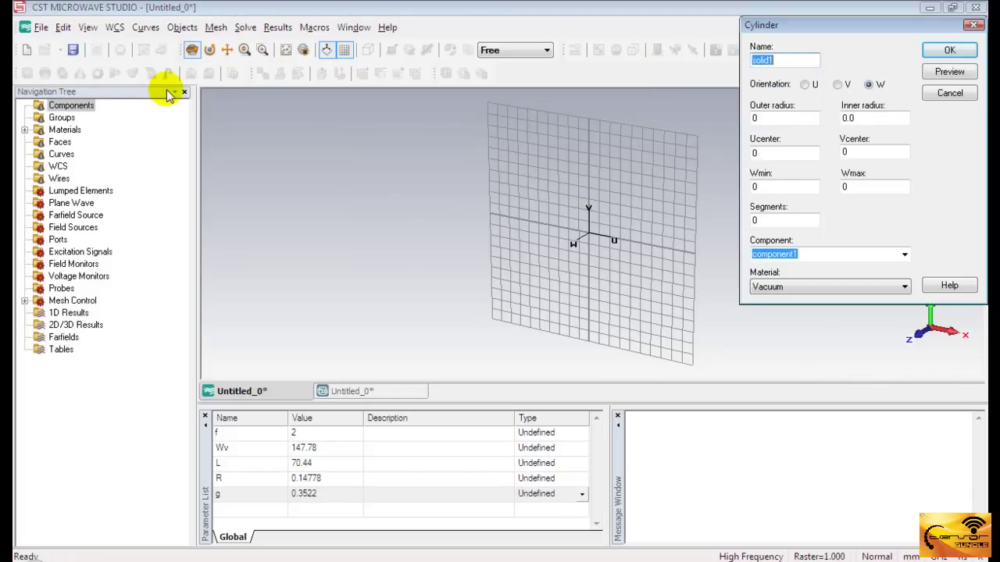
pyautogui.write('Cyli')
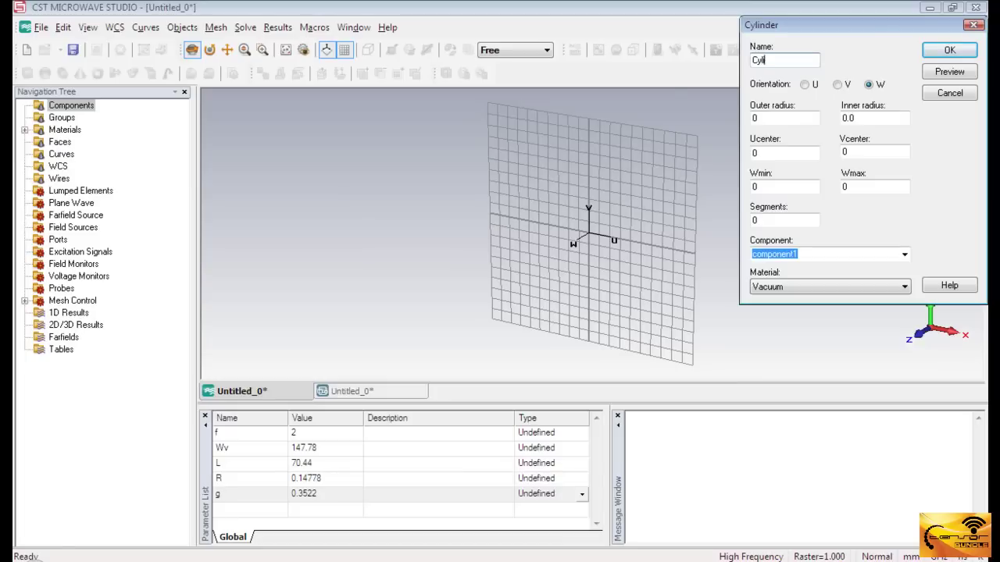
pyautogui.write('nder1')
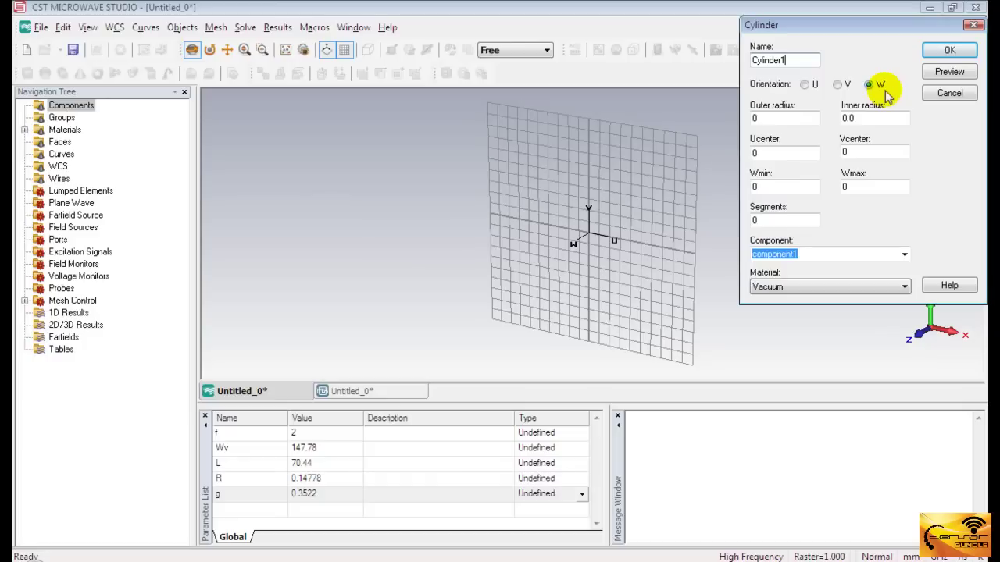
pyautogui.doubleClick(785, 118)
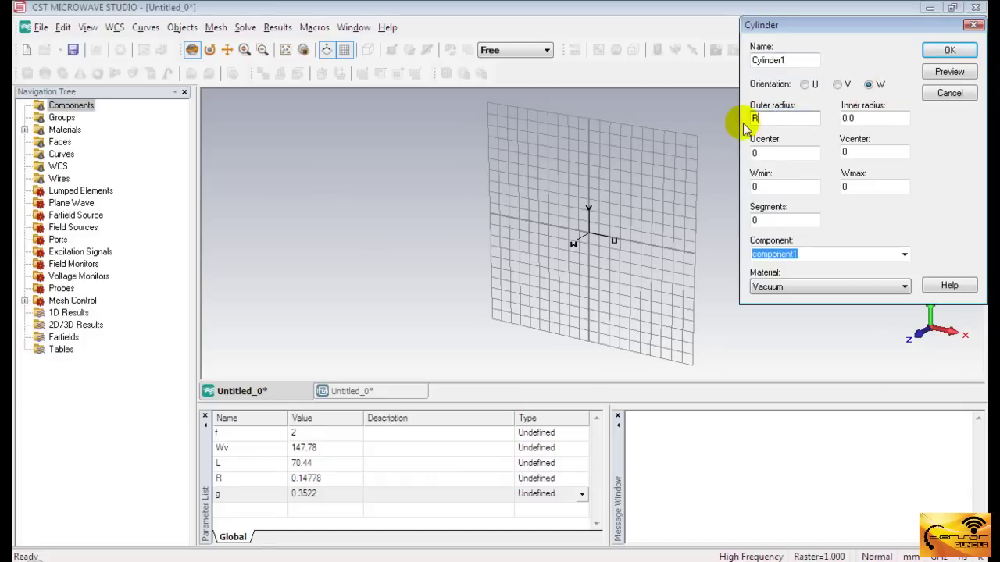
pyautogui.write('R')
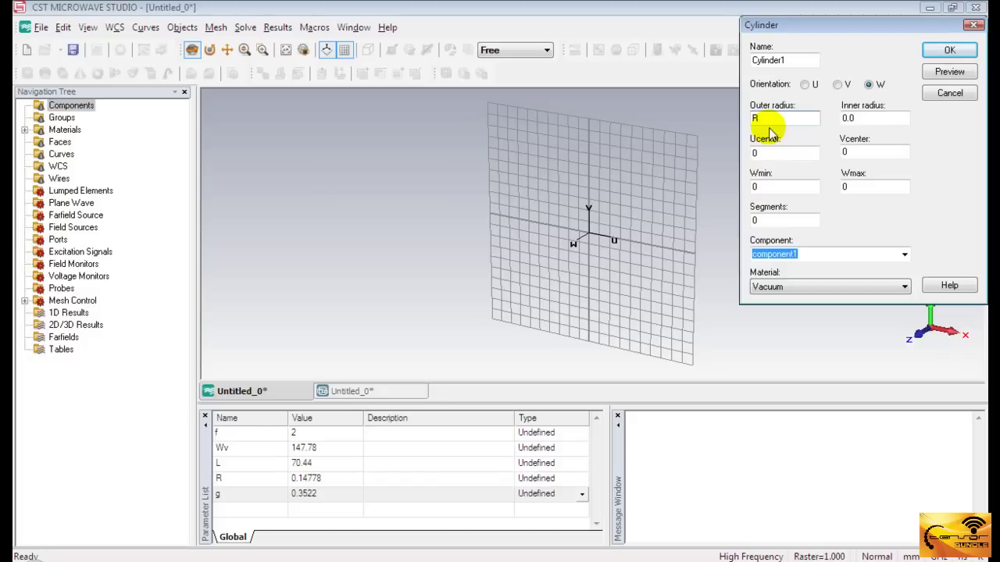
pyautogui.doubleClick(860, 186)
pyautogui.write('L/2')
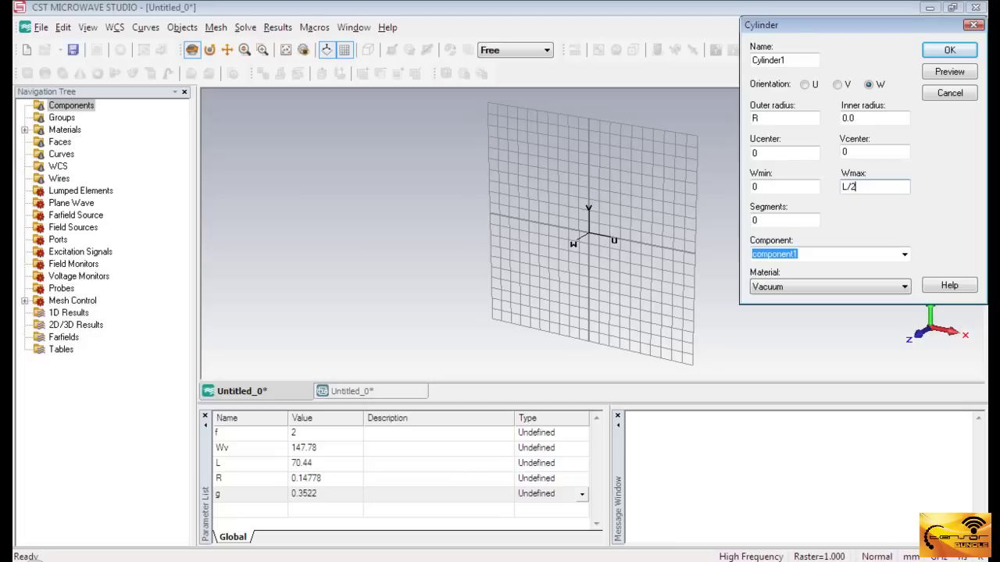
# Load Copper (annealed) from the material library and create Cylinder1.
pyautogui.click(800, 287)
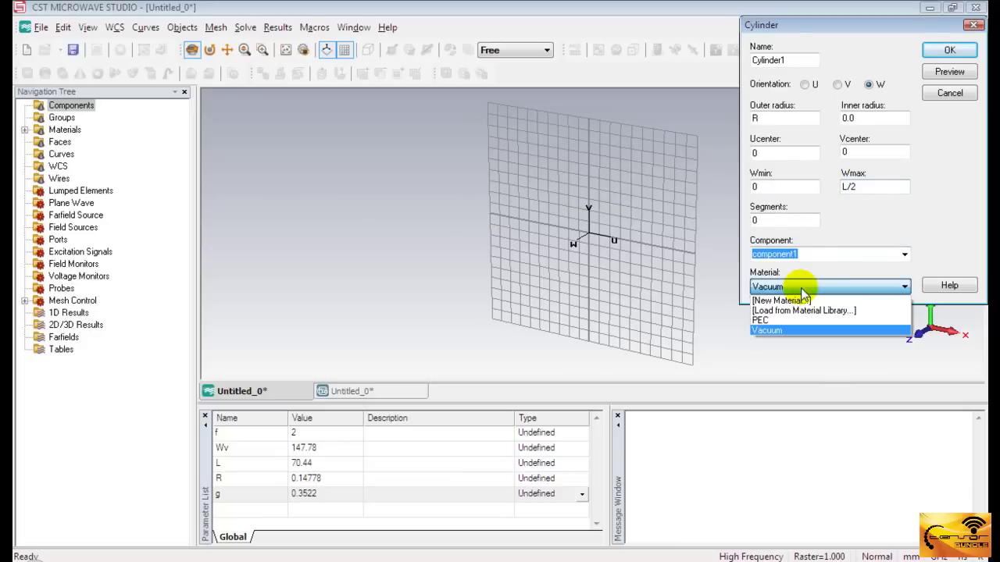
pyautogui.click(800, 310)
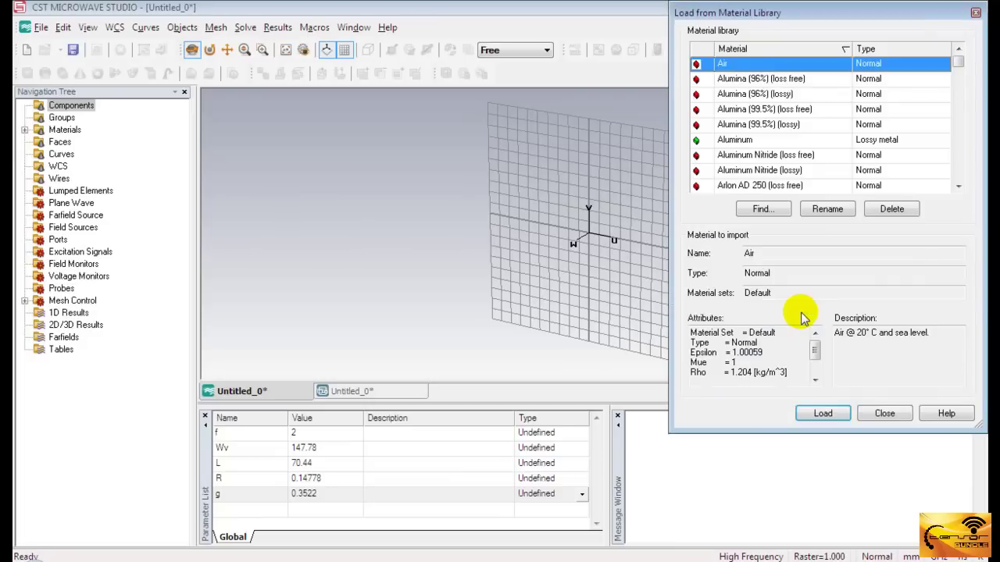
pyautogui.press('c')
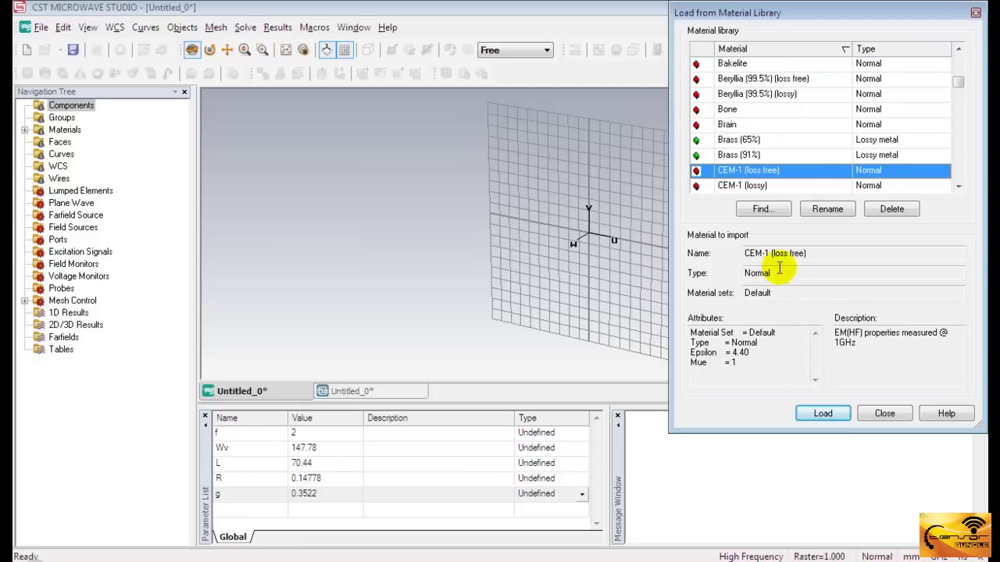
pyautogui.scroll(-2, 757, 170)
pyautogui.click(757, 184)
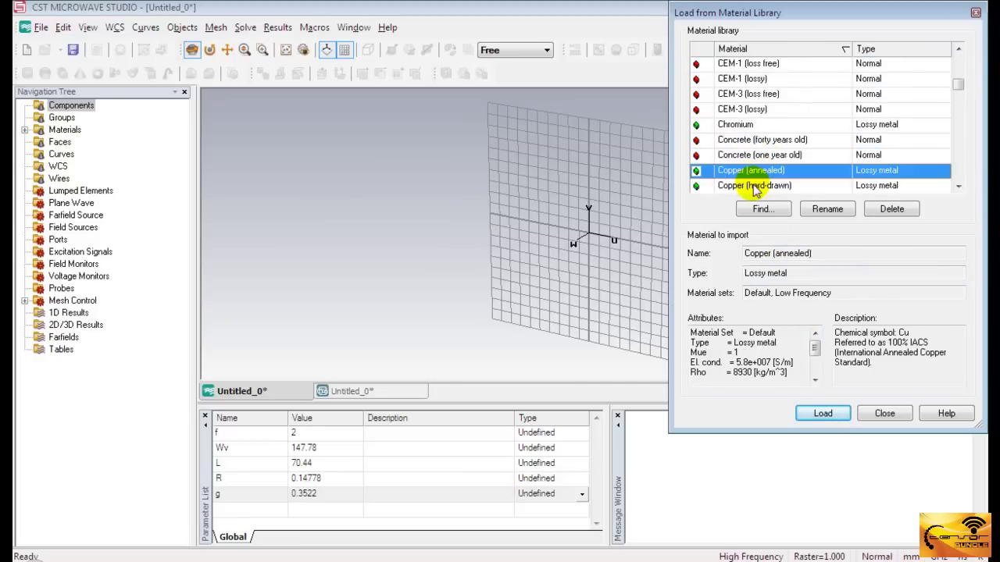
pyautogui.click(822, 414)
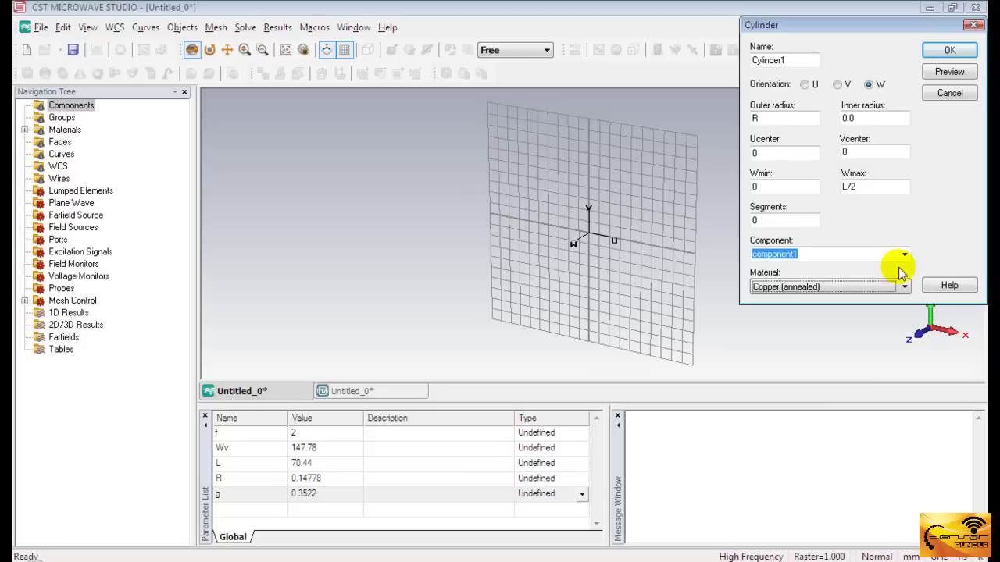
pyautogui.click(942, 52)
pyautogui.click(930, 57)
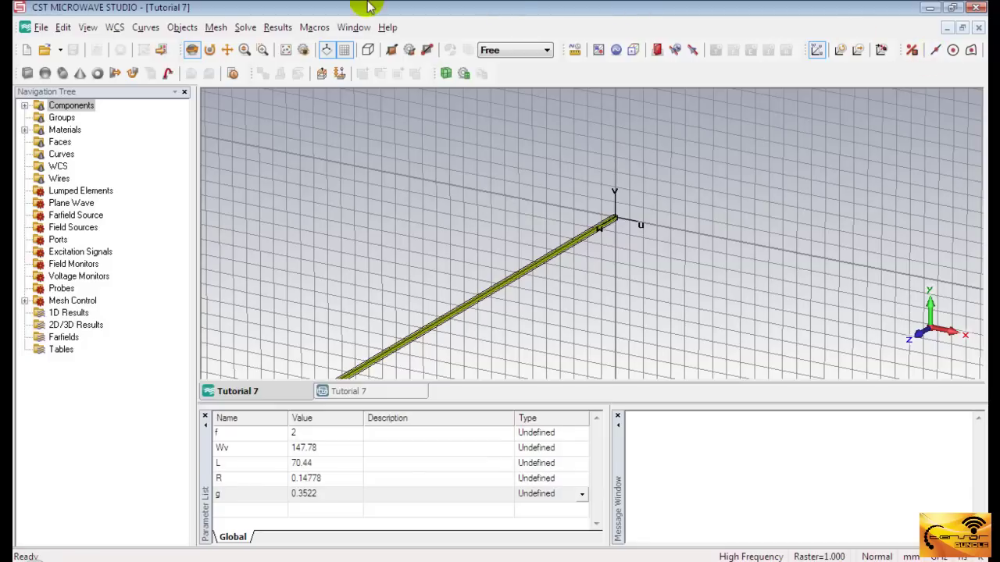
# Move the local coordinate system by DW = -g along w.
pyautogui.click(116, 28)
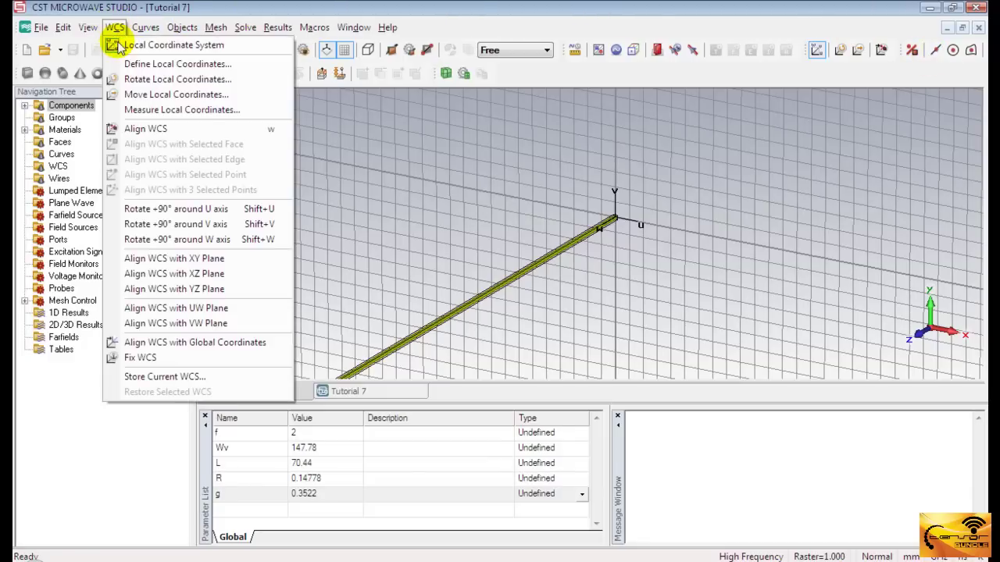
pyautogui.click(145, 96)
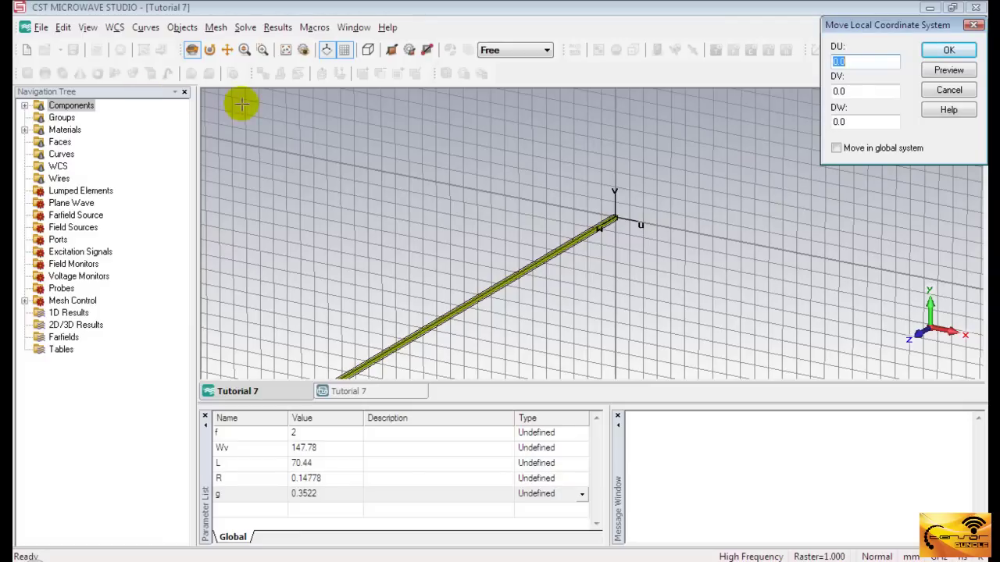
pyautogui.doubleClick(871, 122)
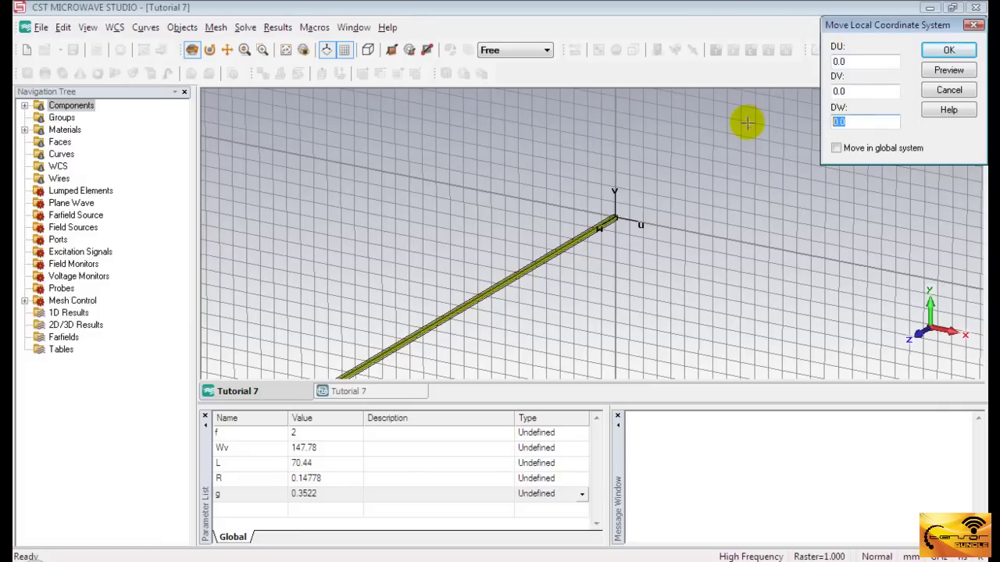
pyautogui.write('-g')
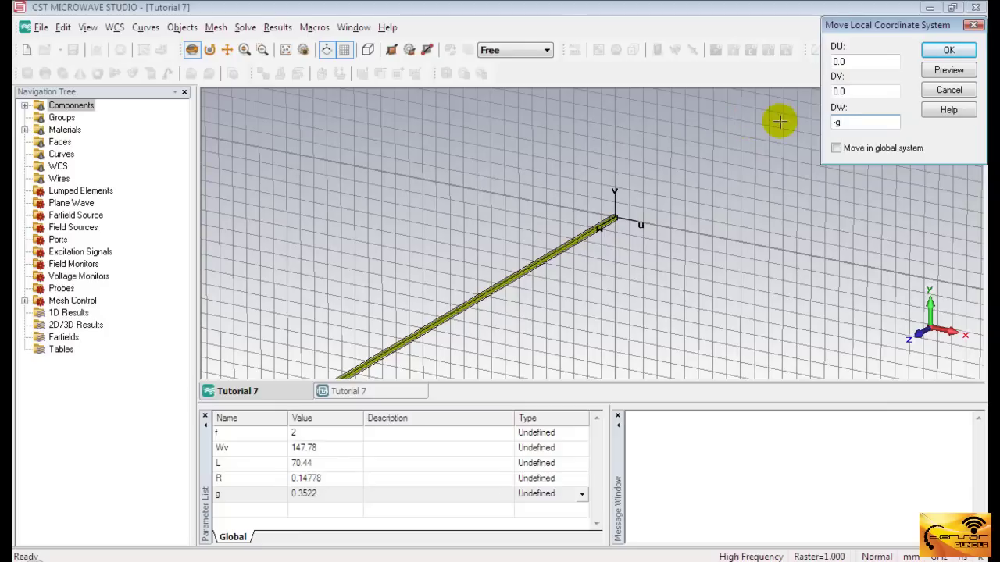
pyautogui.click(950, 50)
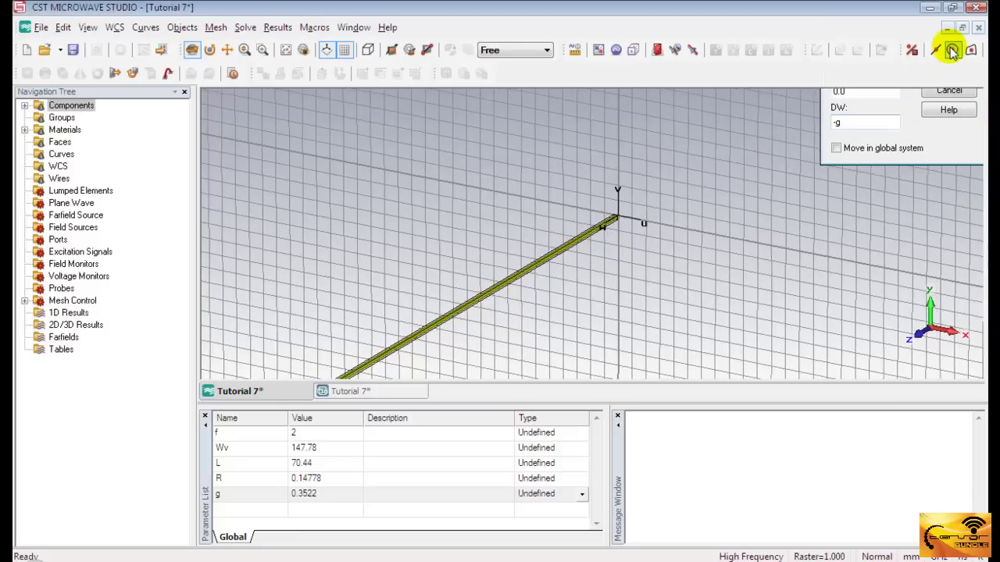
pyautogui.click(952, 51)
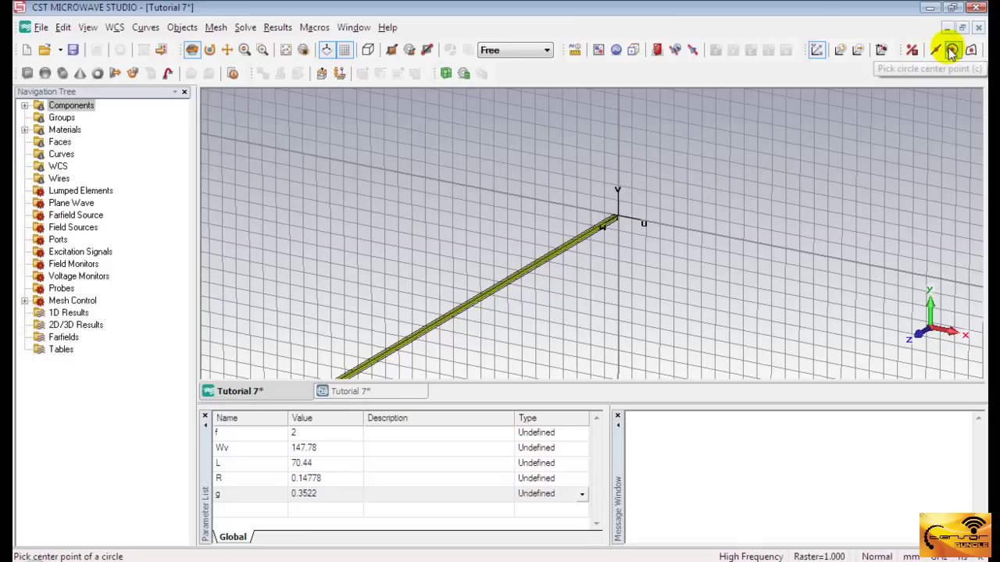
# Create copper Cylinder2 with outer radius R and Wmin -L/2.
pyautogui.press('Escape')
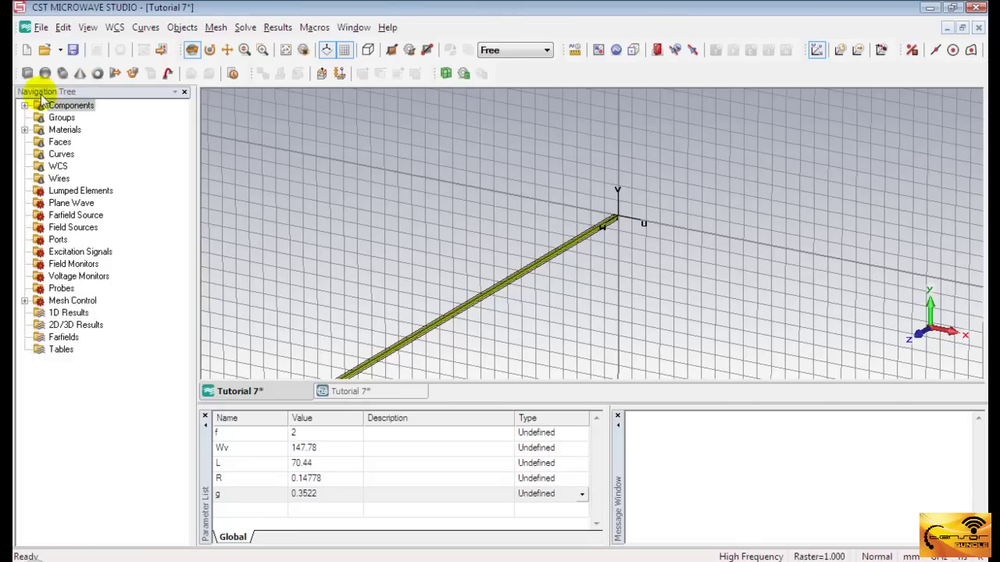
pyautogui.click(63, 73)
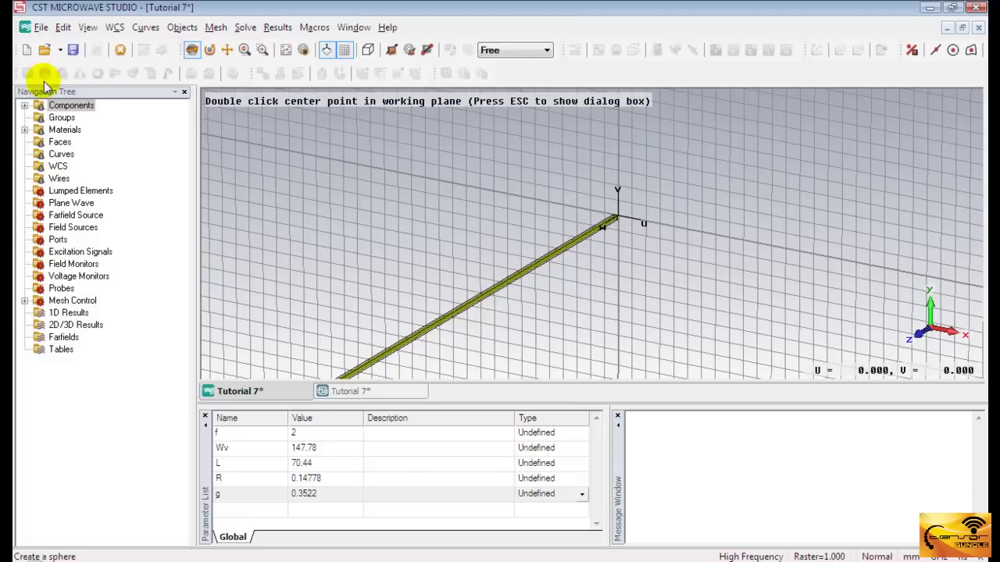
pyautogui.press('Escape')
pyautogui.write('Cylinde')
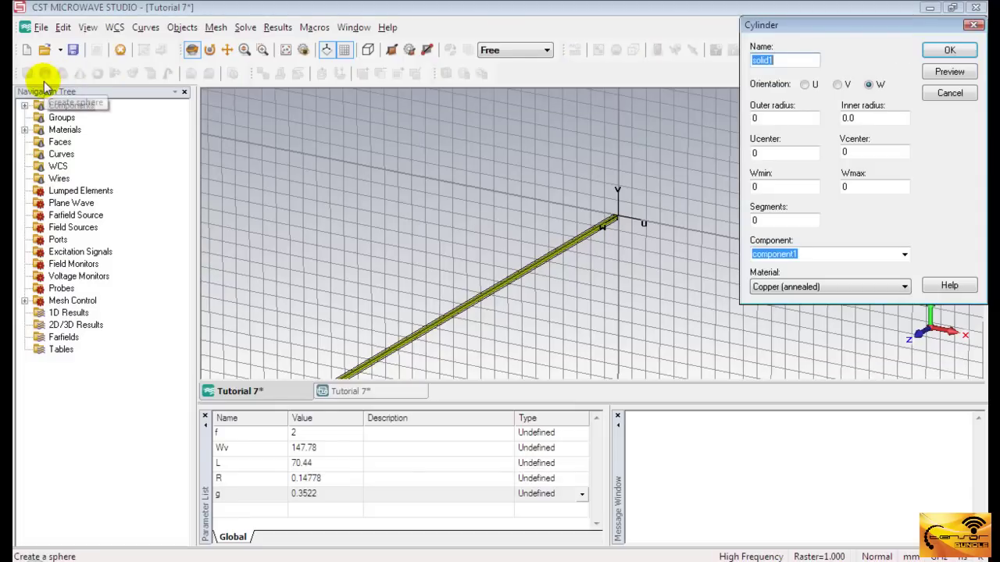
pyautogui.write('r2')
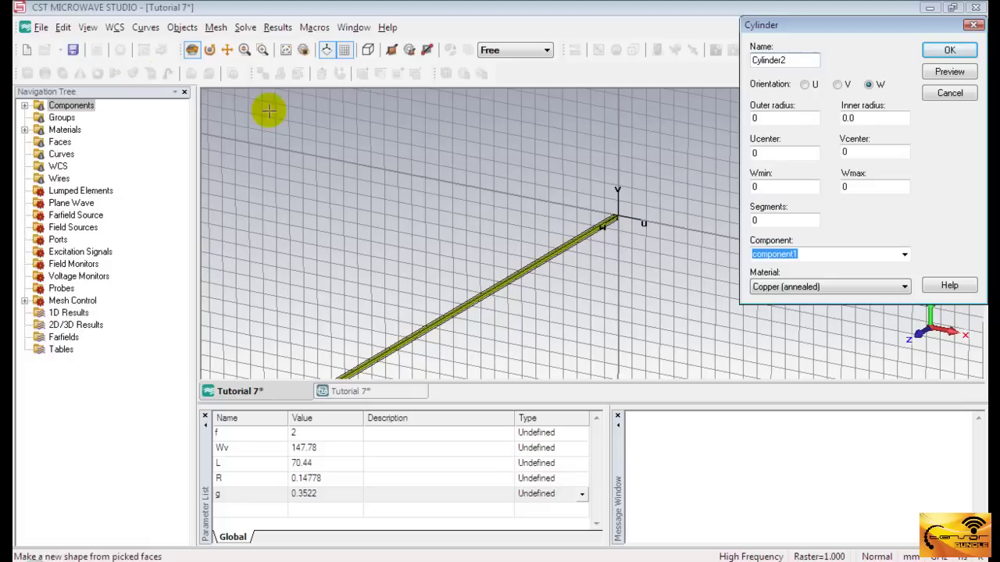
pyautogui.click(770, 119)
pyautogui.moveTo(770, 119); pyautogui.dragTo(737, 117)
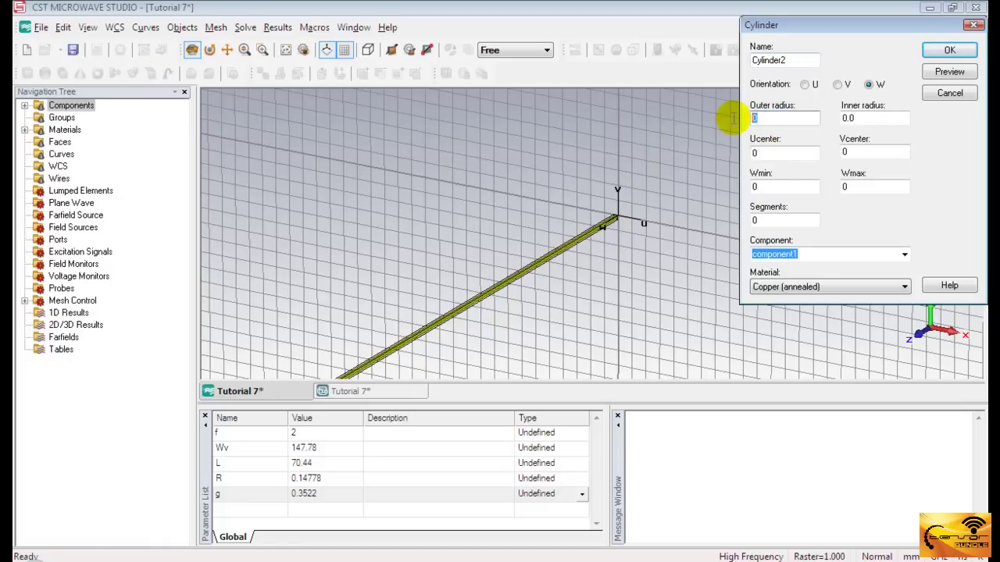
pyautogui.write('R')
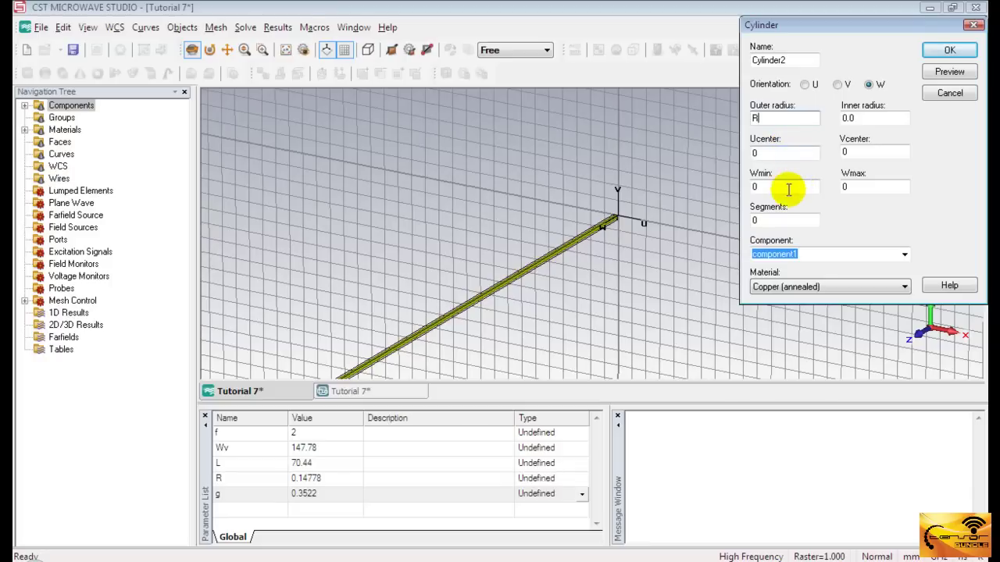
pyautogui.moveTo(789, 189); pyautogui.dragTo(734, 185)
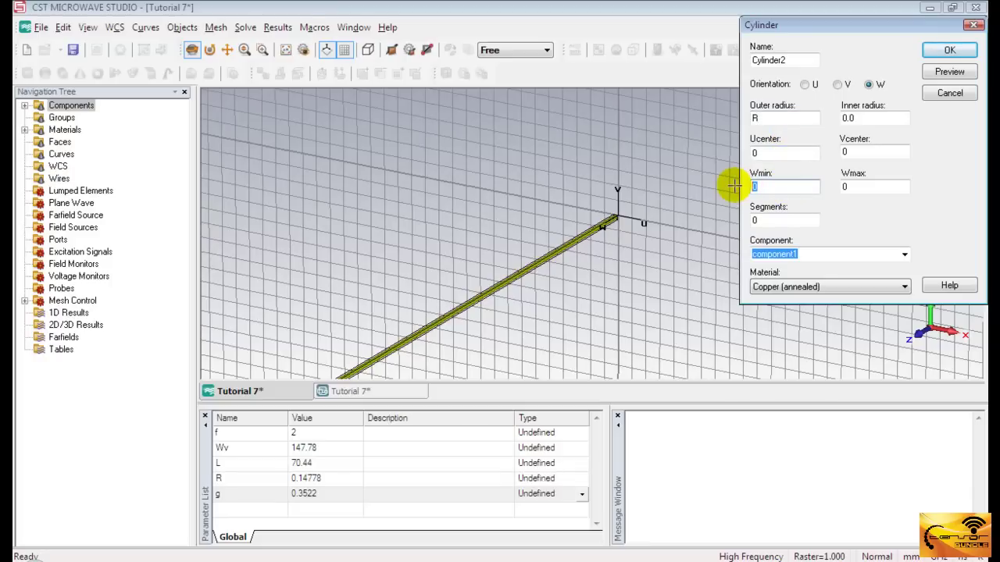
pyautogui.write('-L/')
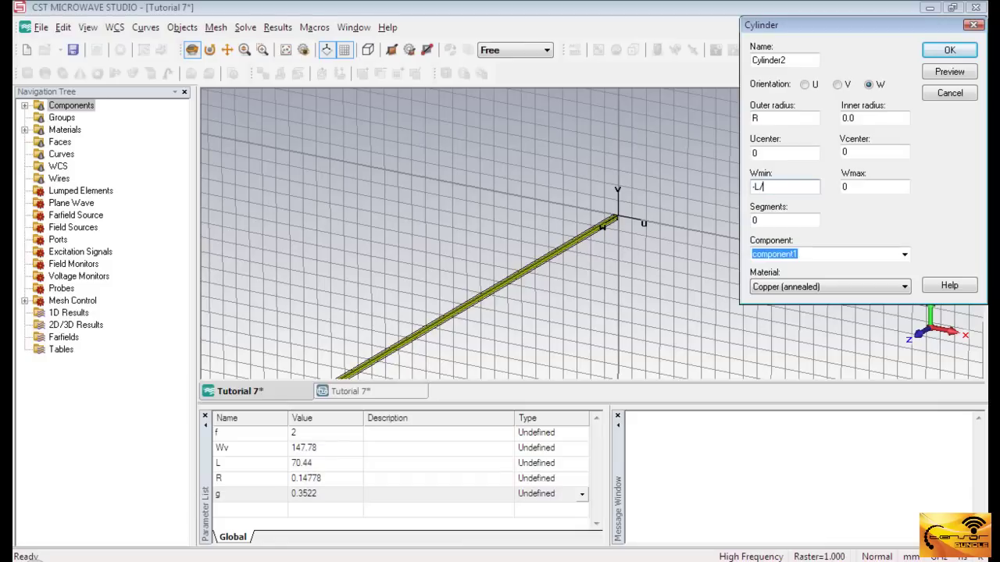
pyautogui.write('2')
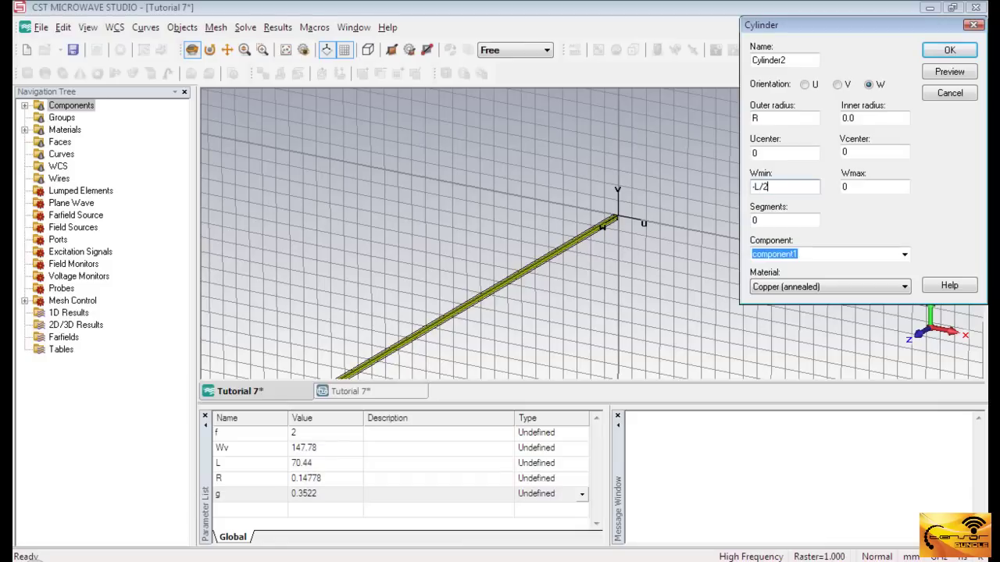
pyautogui.click(941, 54)
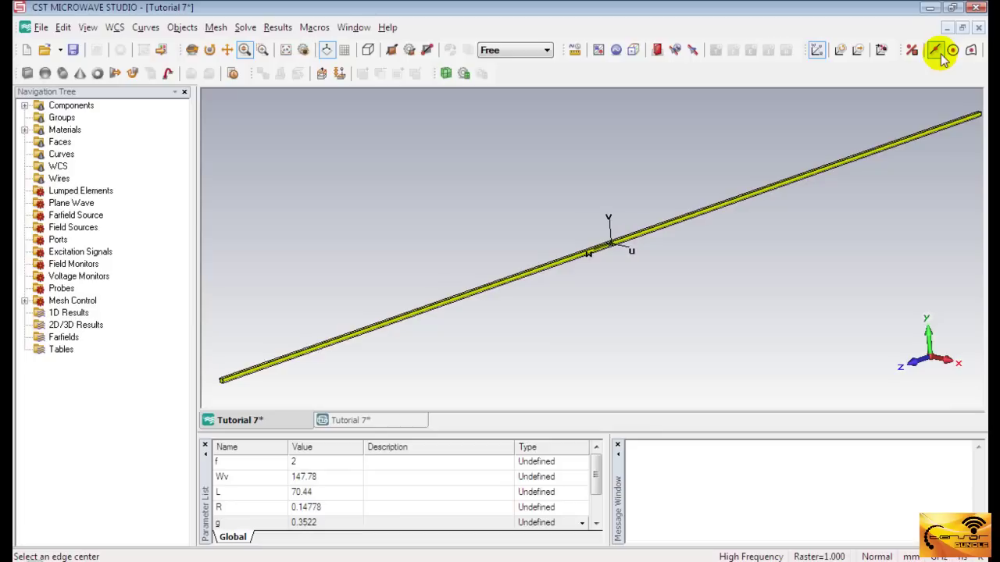
# Pan and zoom the view onto the dipole's central feed gap.
pyautogui.press('z')
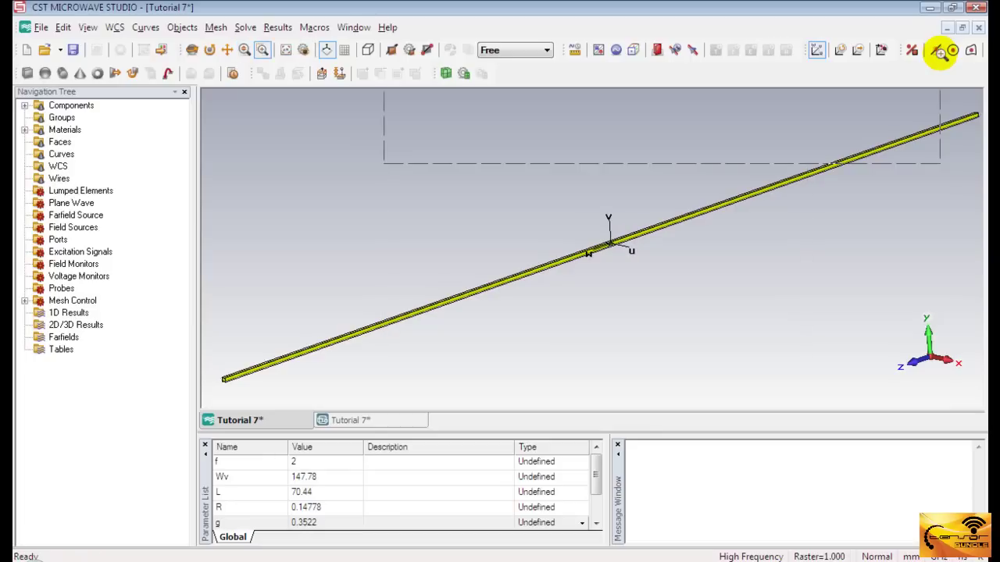
pyautogui.moveTo(941, 52); pyautogui.dragTo(937, 59)
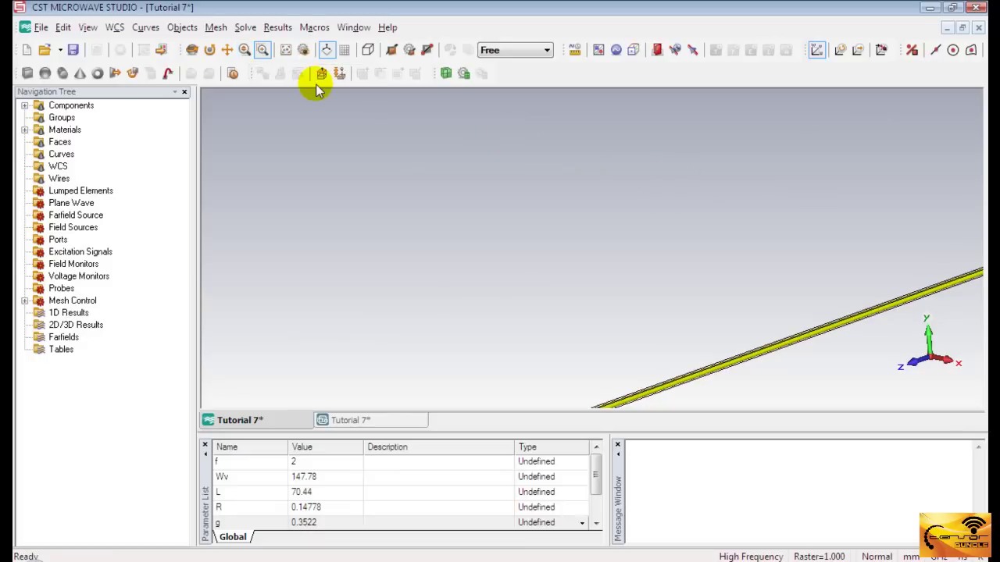
pyautogui.click(226, 49)
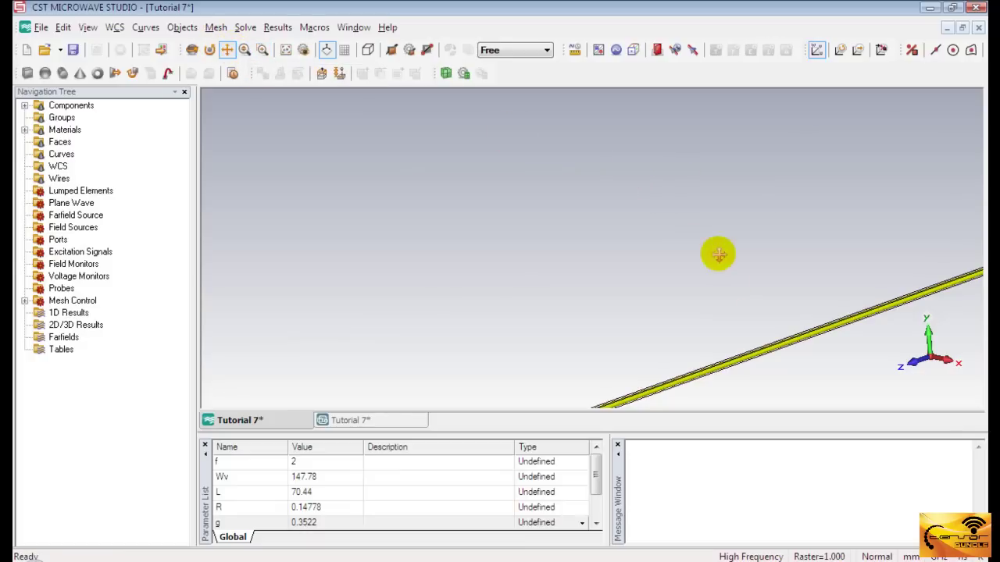
pyautogui.moveTo(714, 252); pyautogui.dragTo(845, 54)
pyautogui.moveTo(737, 238); pyautogui.dragTo(422, 167)
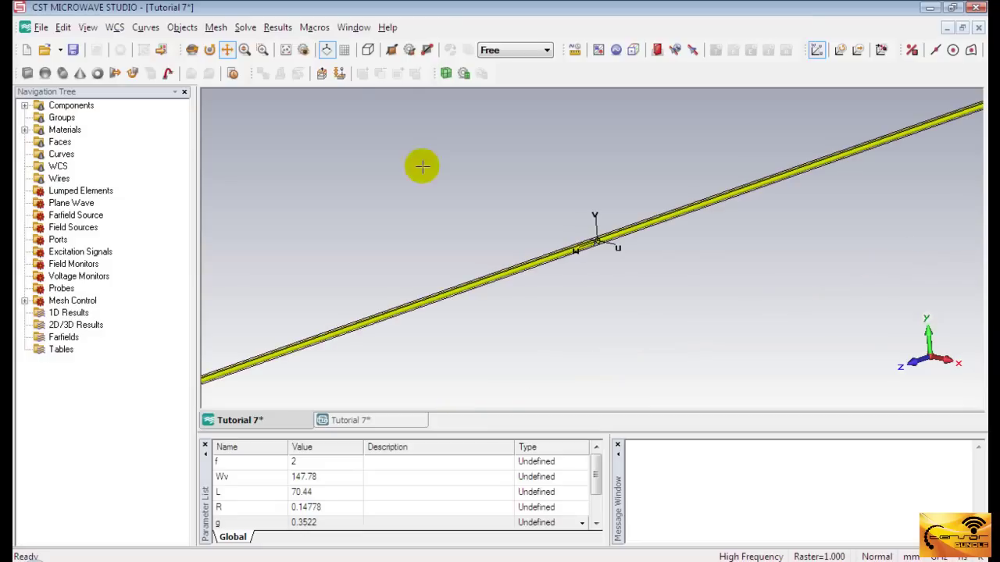
pyautogui.click(262, 49)
pyautogui.moveTo(530, 208); pyautogui.dragTo(771, 348)
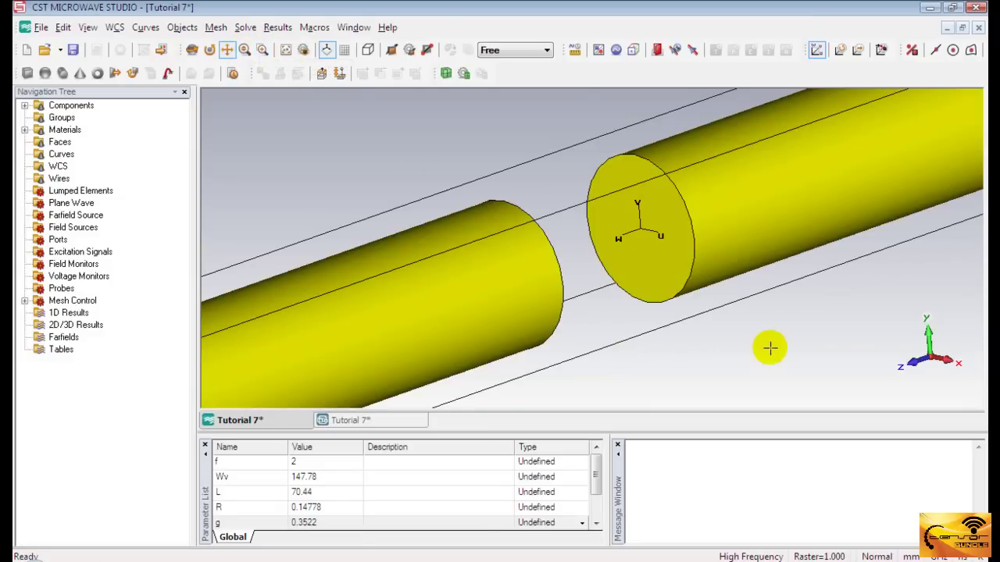
# Create a Vacuum brick named Gap spanning U from -R to R and W up to g.
pyautogui.click(27, 73)
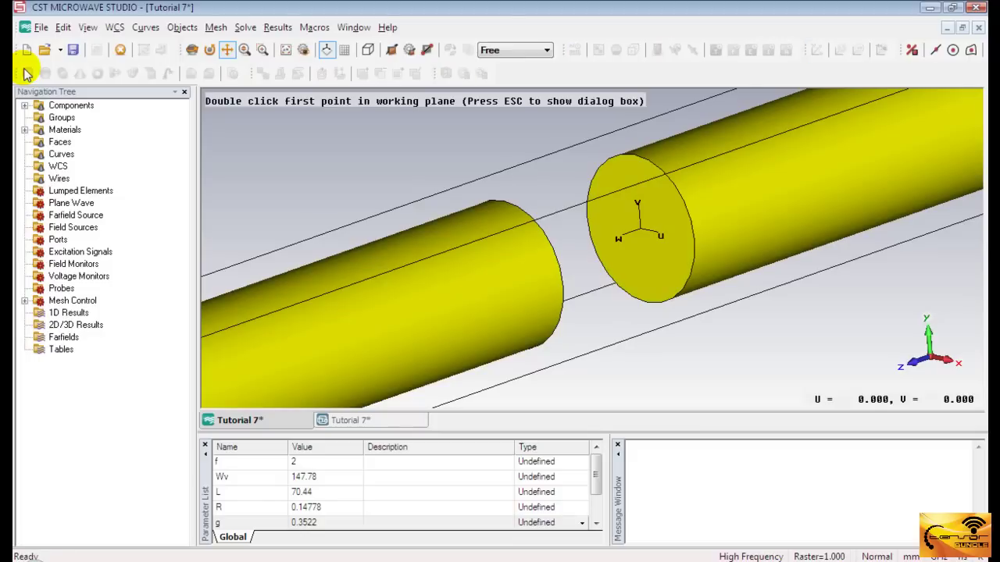
pyautogui.press('Escape')
pyautogui.write('Gap')
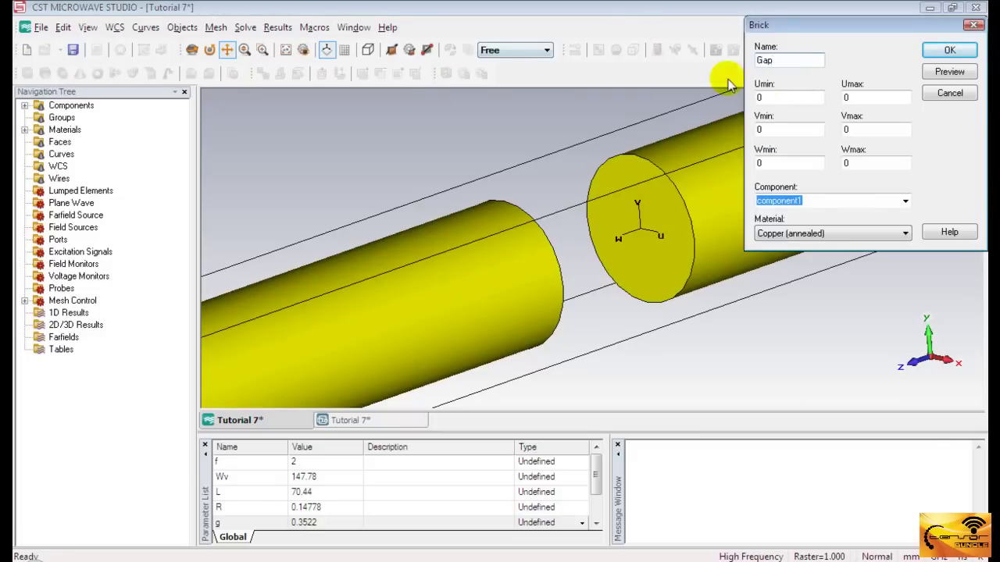
pyautogui.doubleClick(761, 97)
pyautogui.write('-R')
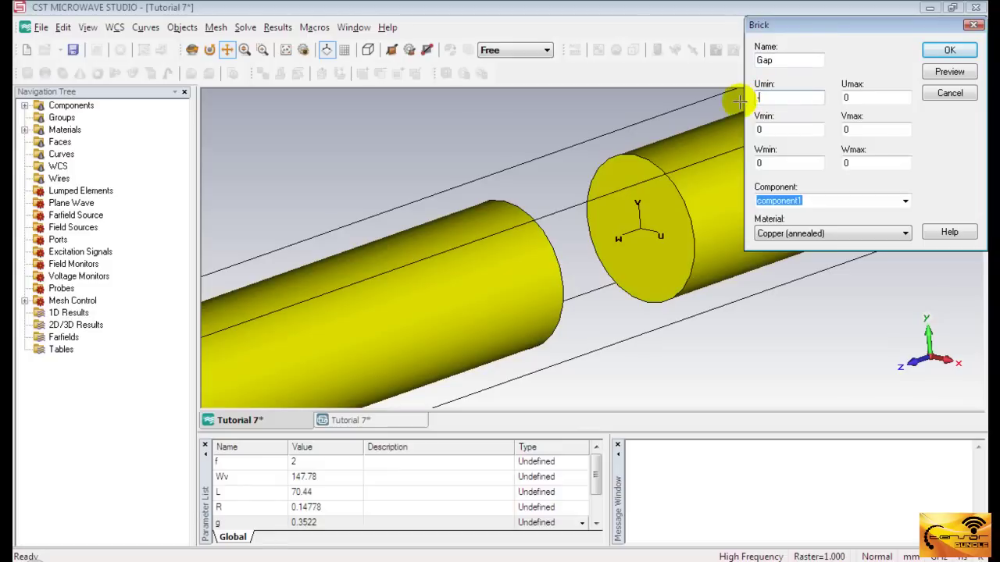
pyautogui.doubleClick(886, 100)
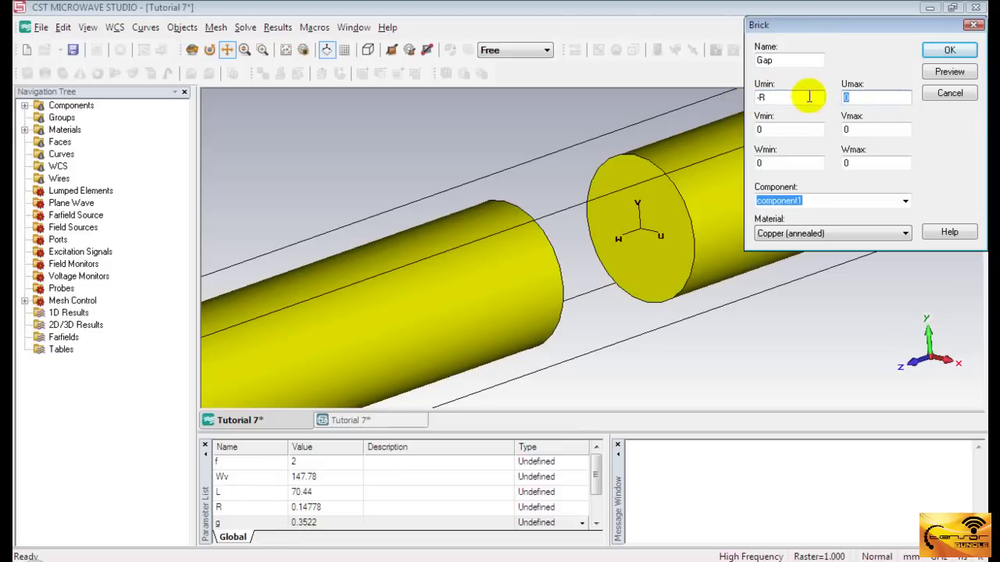
pyautogui.write('R')
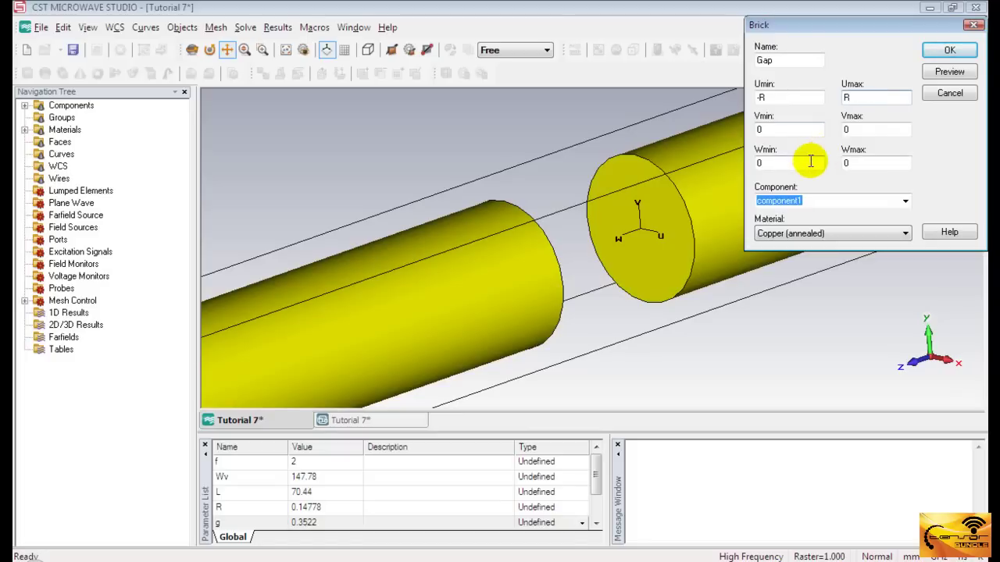
pyautogui.doubleClick(845, 162)
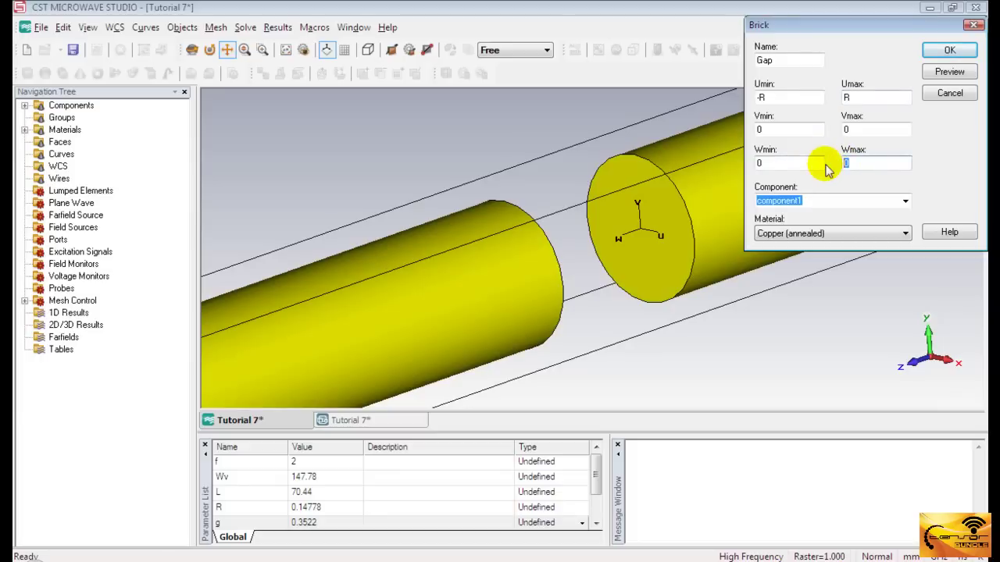
pyautogui.write('g')
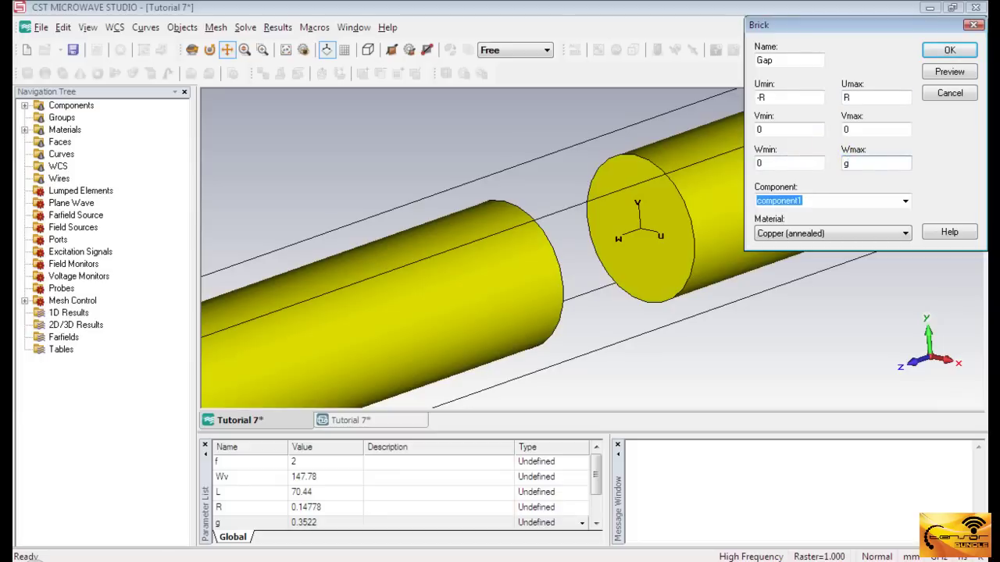
pyautogui.click(830, 233)
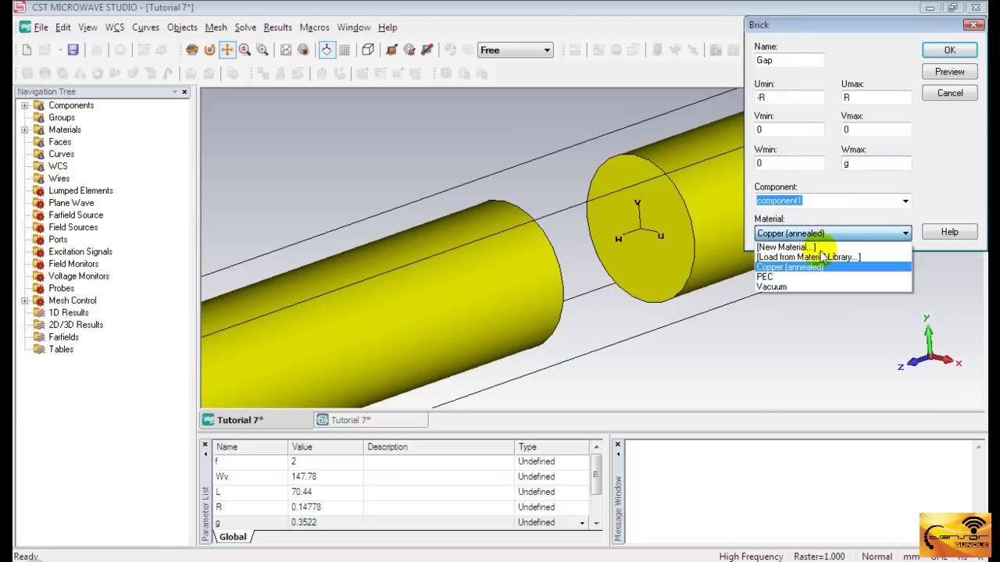
pyautogui.click(810, 285)
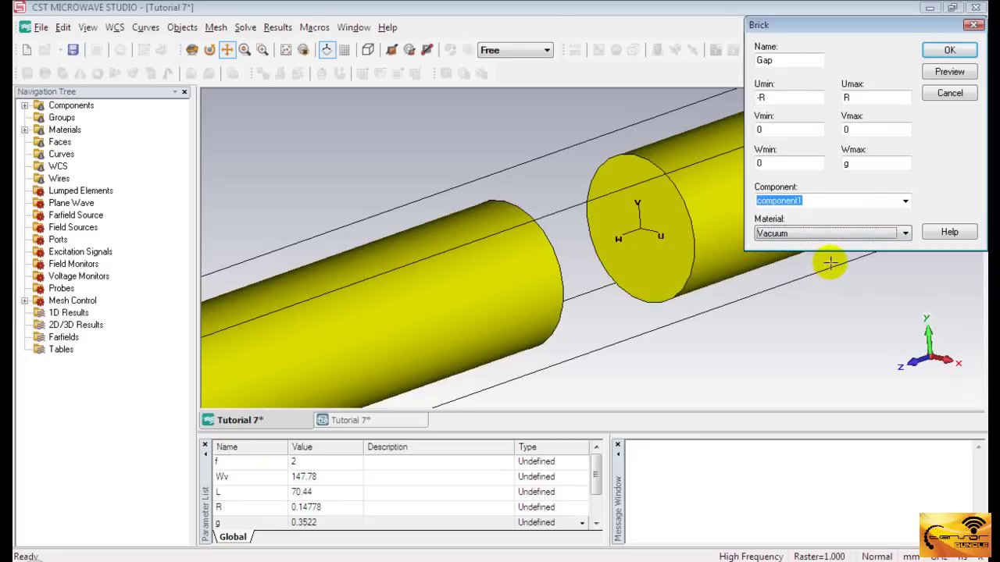
pyautogui.click(944, 50)
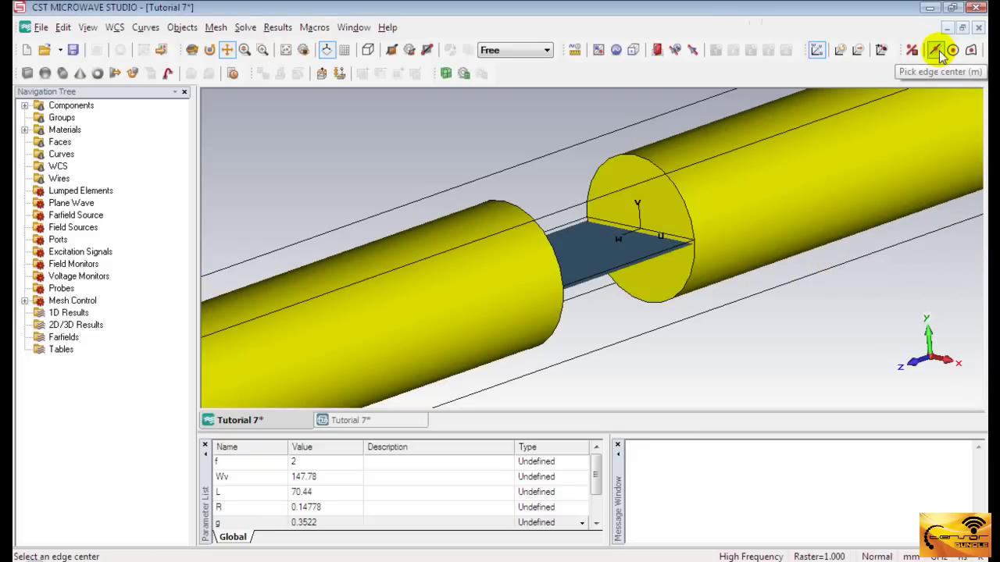
# Pick an edge midpoint near the gap, then the Gap sheet's edge at the left cylinder.
pyautogui.click(938, 51)
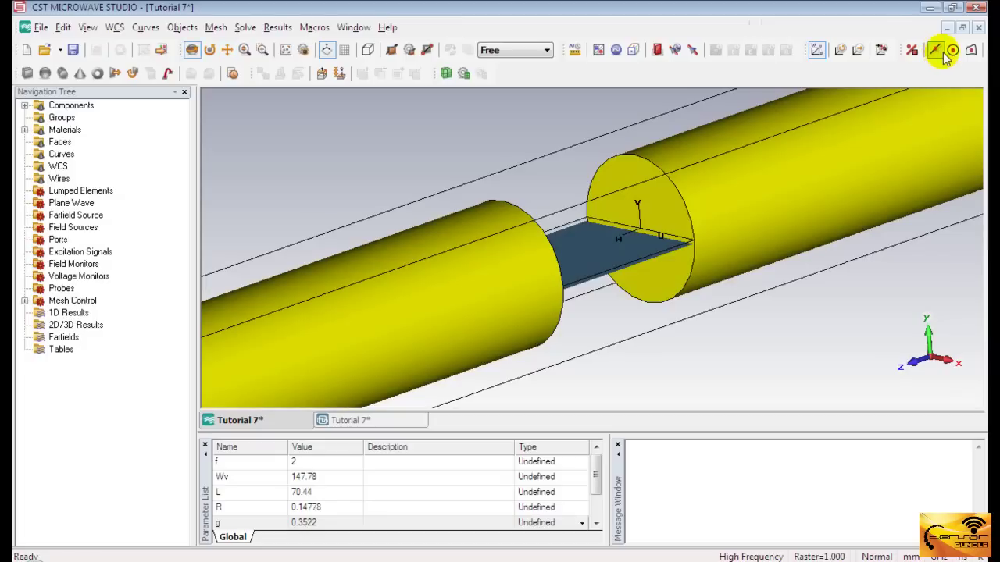
pyautogui.click(771, 210)
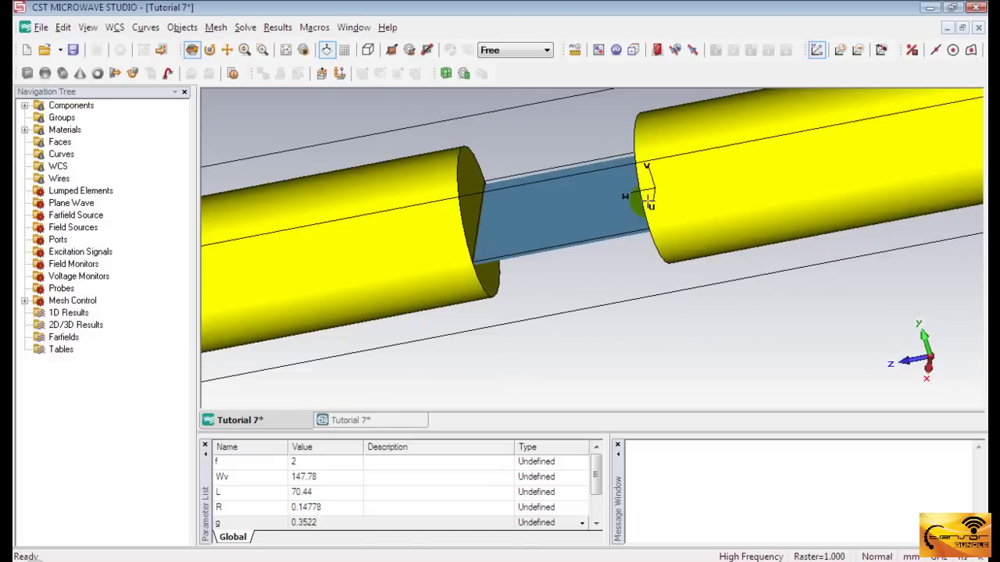
pyautogui.click(185, 28)
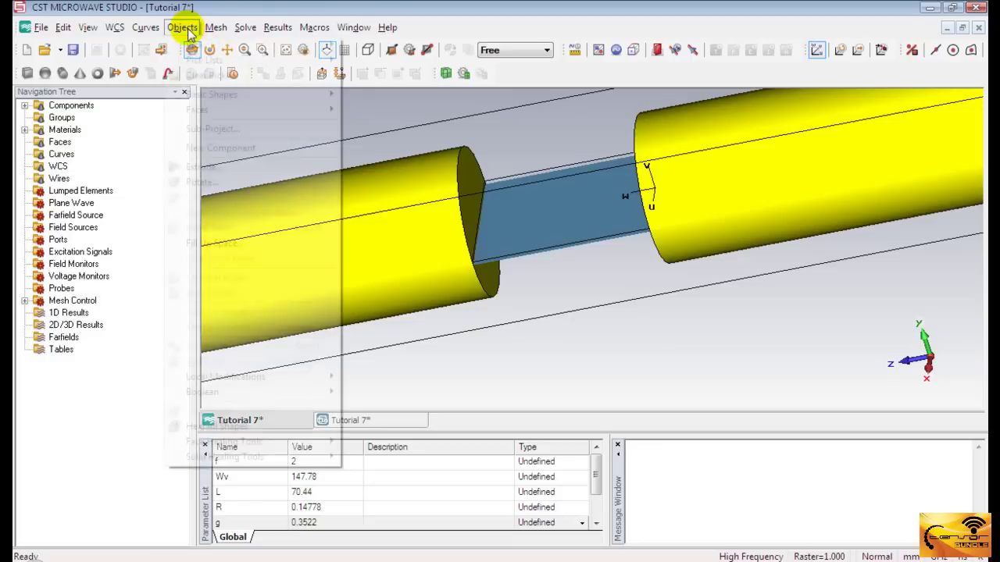
pyautogui.moveTo(195, 45)
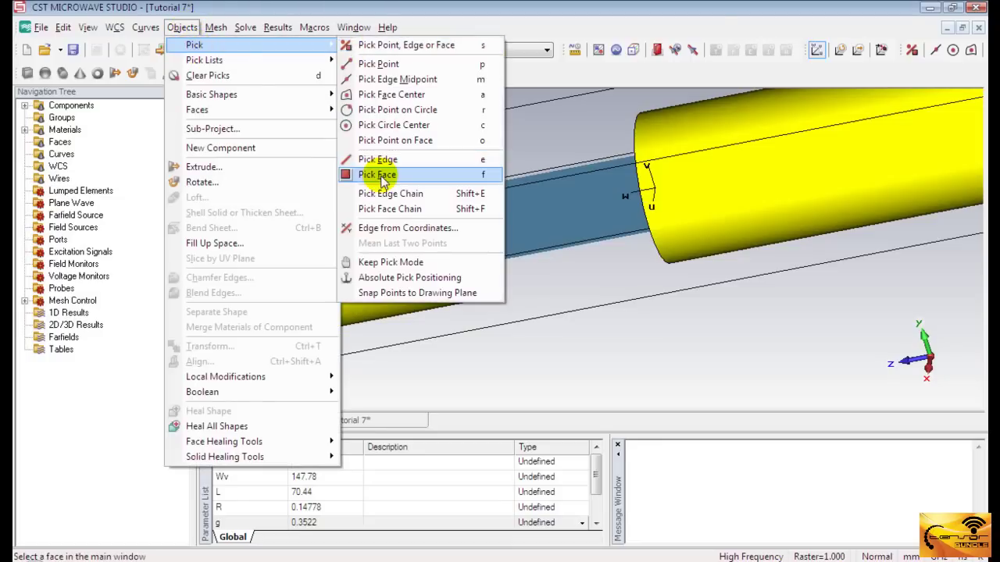
pyautogui.click(381, 159)
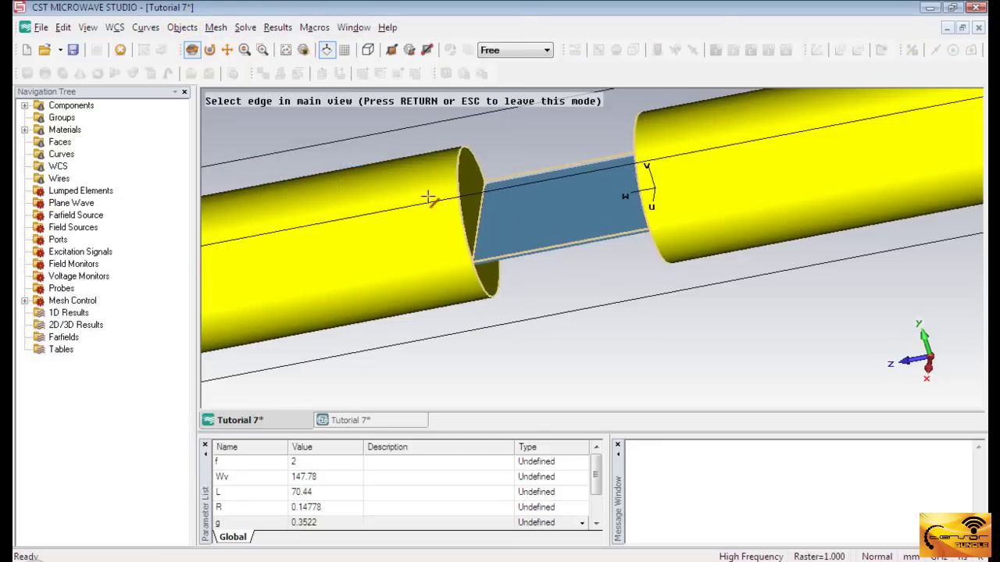
pyautogui.click(479, 210)
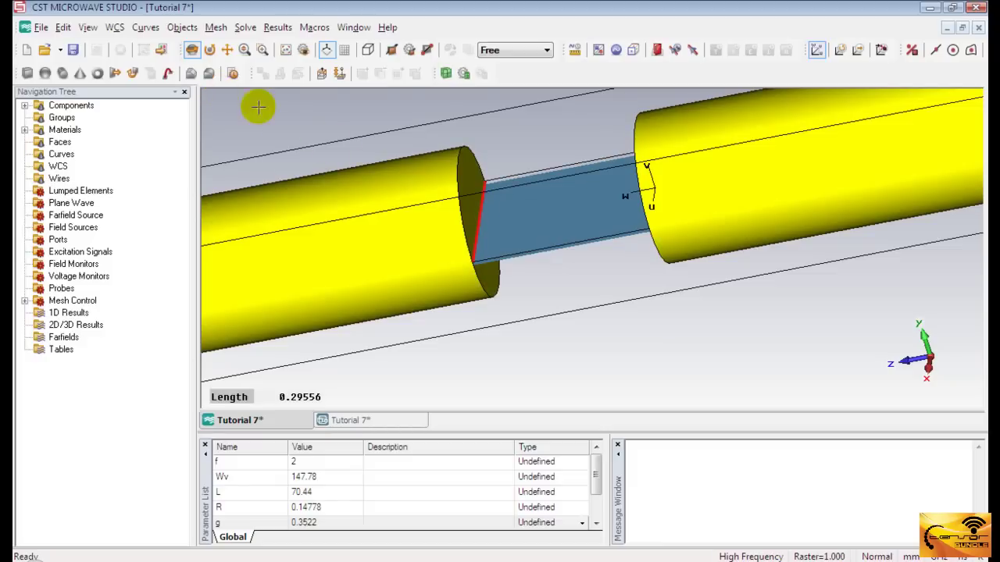
# Orbit the model and pick the Gap sheet's edge at the right cylinder.
pyautogui.click(193, 51)
pyautogui.moveTo(557, 222); pyautogui.dragTo(647, 218)
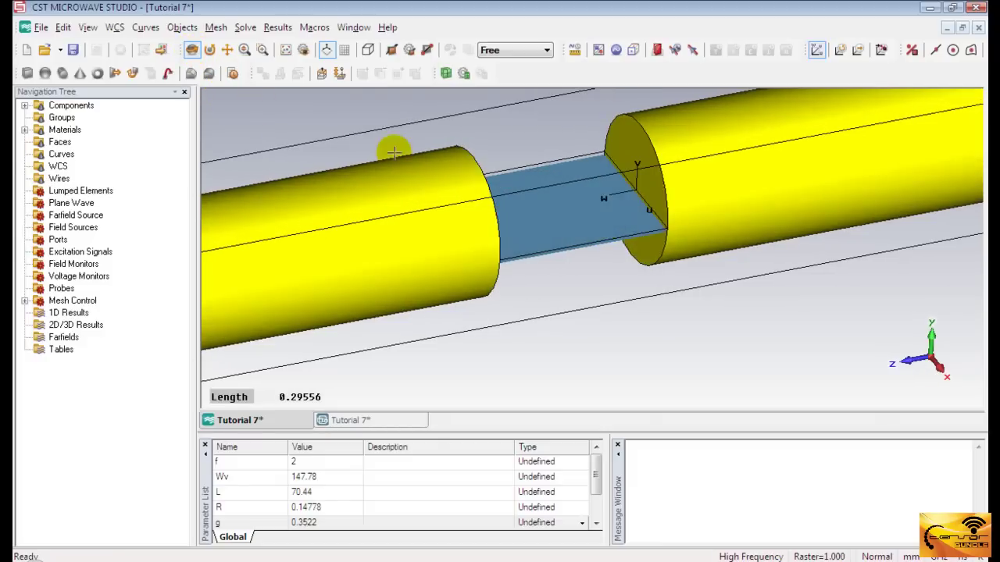
pyautogui.click(182, 28)
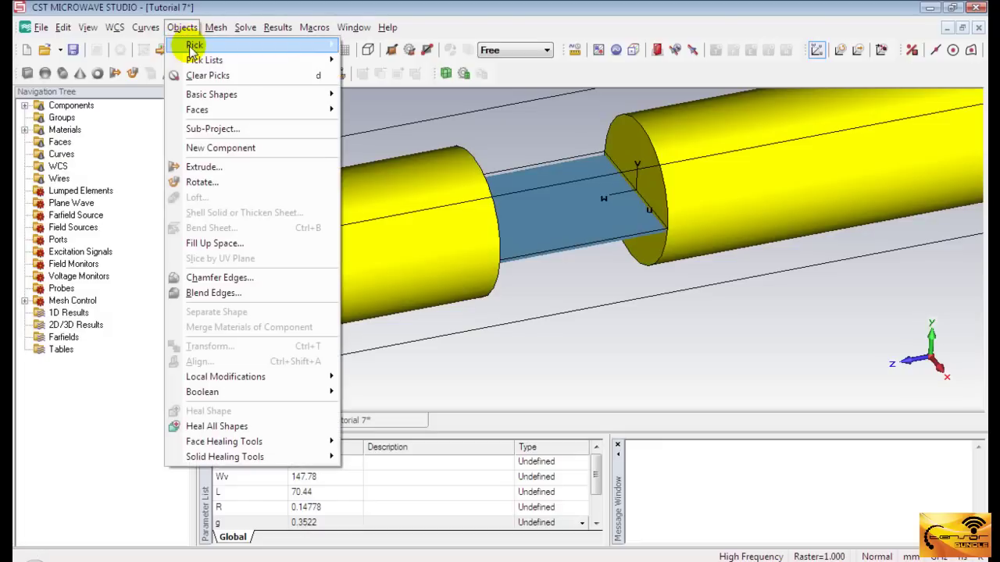
pyautogui.moveTo(331, 47)
pyautogui.click(365, 159)
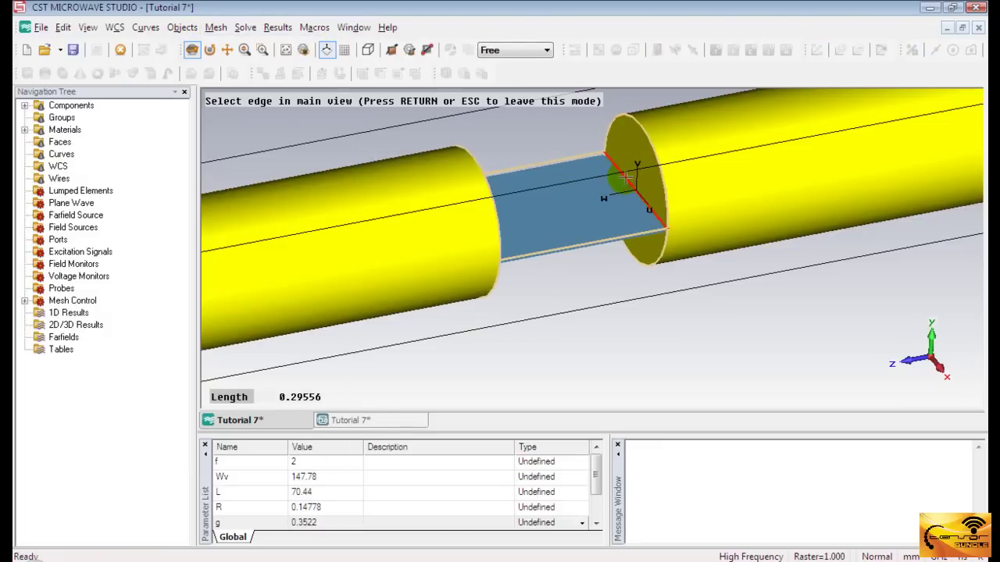
pyautogui.click(626, 178)
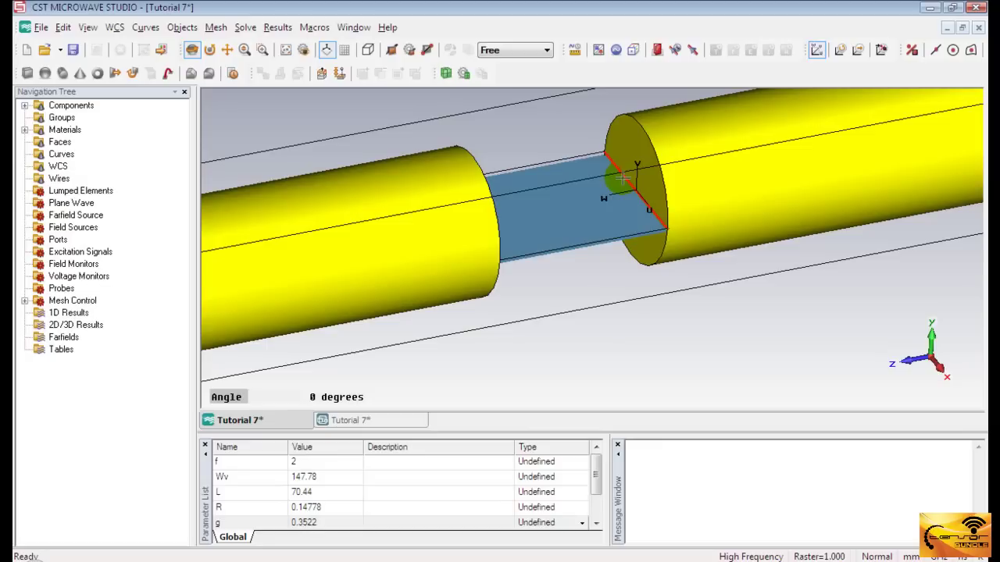
# Add a discrete port across the Gap sheet with 73-ohm impedance.
pyautogui.click(246, 28)
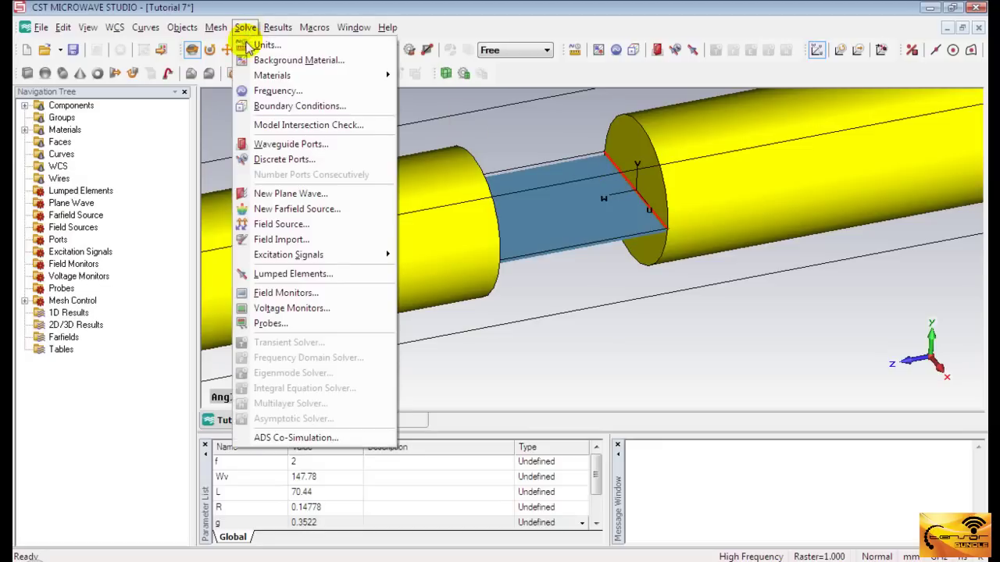
pyautogui.click(266, 158)
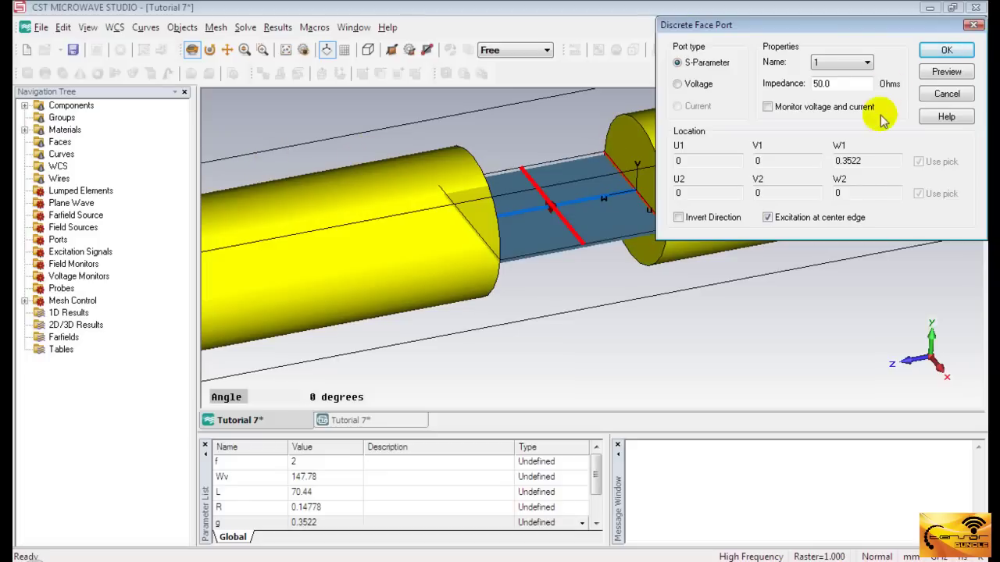
pyautogui.moveTo(857, 81); pyautogui.dragTo(777, 91)
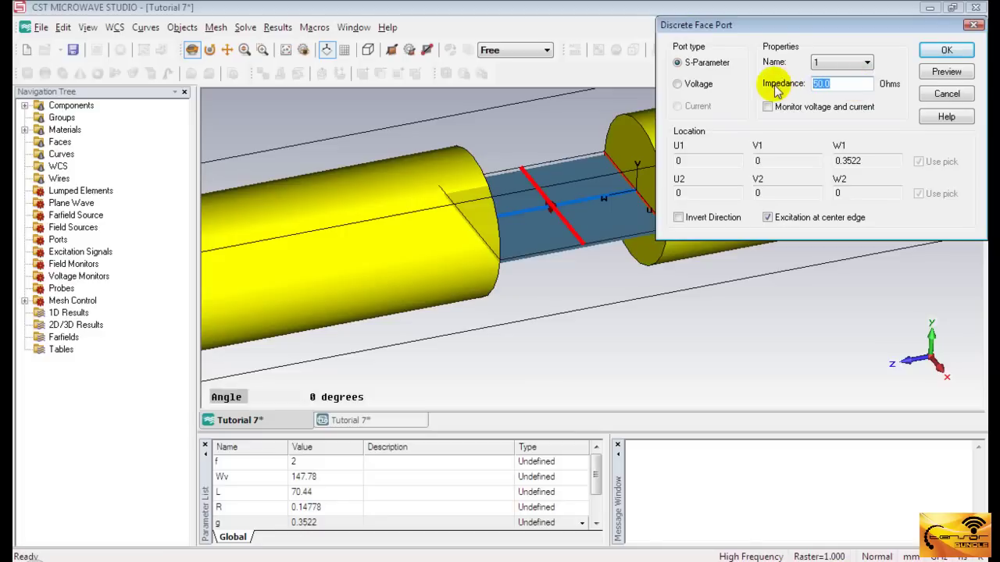
pyautogui.write('73')
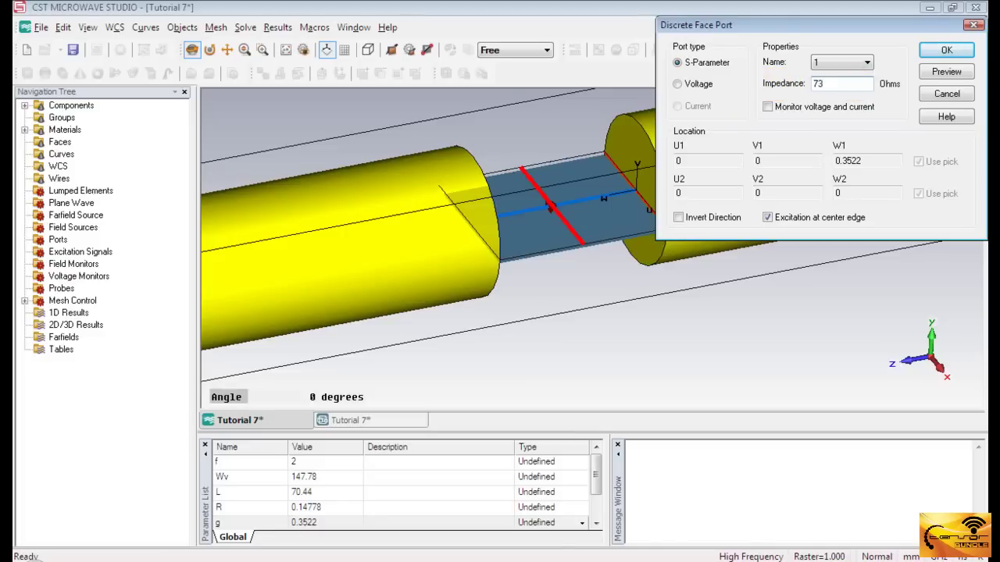
pyautogui.click(947, 51)
pyautogui.click(952, 55)
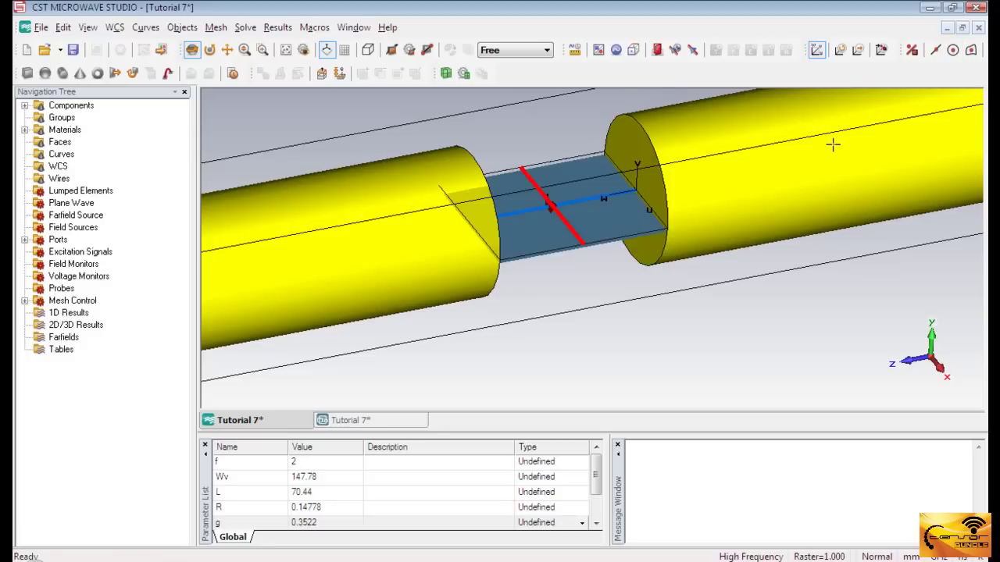
# Zoom out until the full dipole and its central port are visible.
pyautogui.click(287, 51)
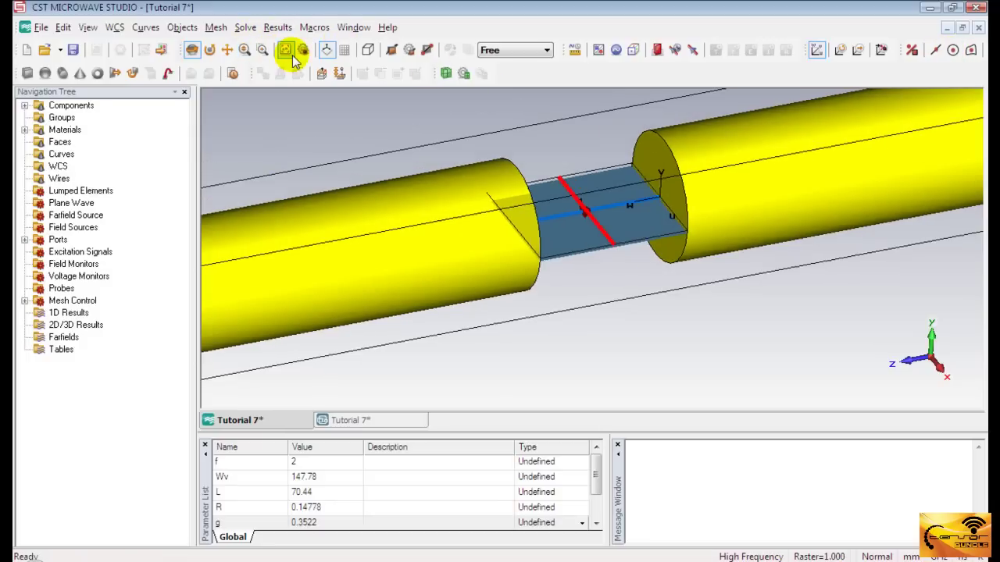
pyautogui.click(291, 57)
pyautogui.click(287, 51)
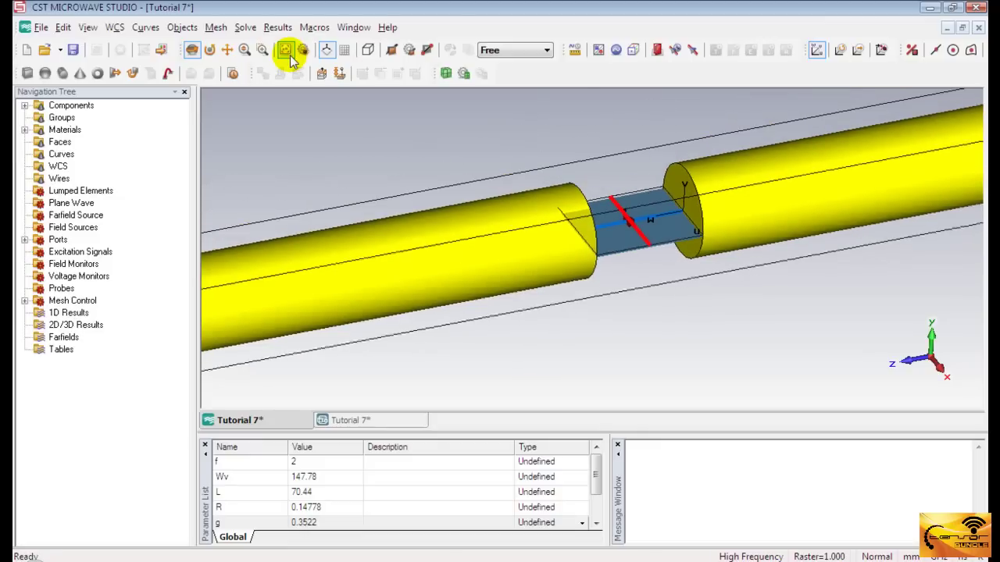
pyautogui.click(287, 51)
pyautogui.click(287, 52)
pyautogui.click(286, 52)
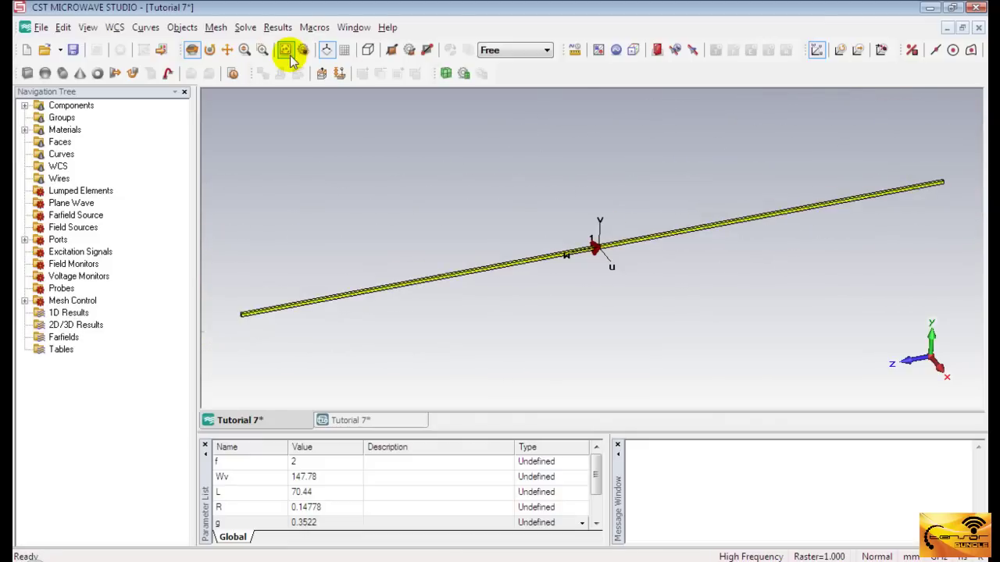